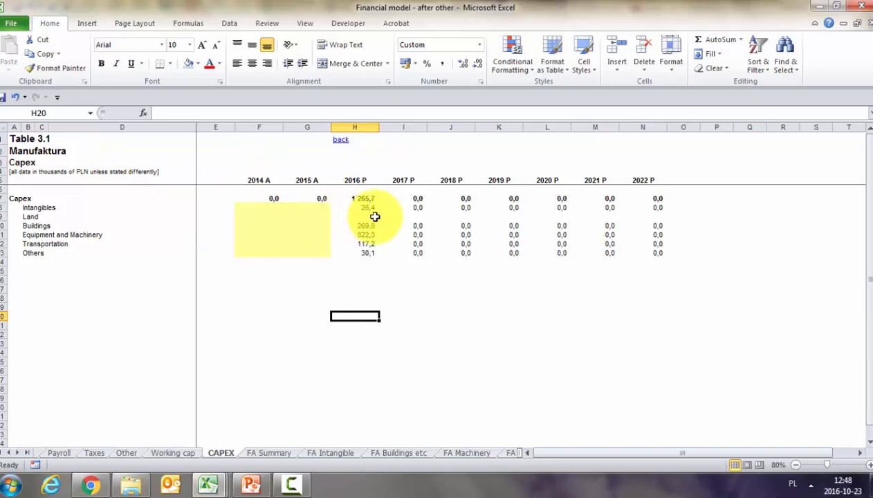
Examine the FA Summary sheet and the FA Intangible sheet, including its rows for assets by purchase year.
click(268, 452)
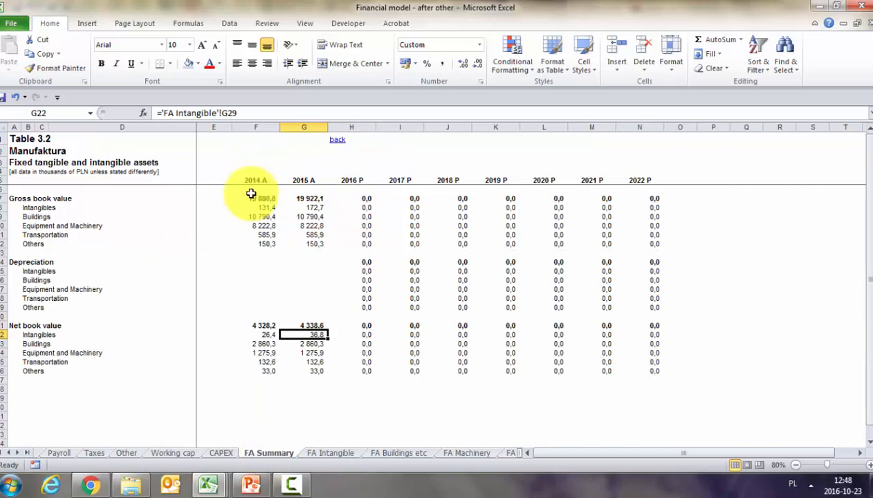
click(16, 199)
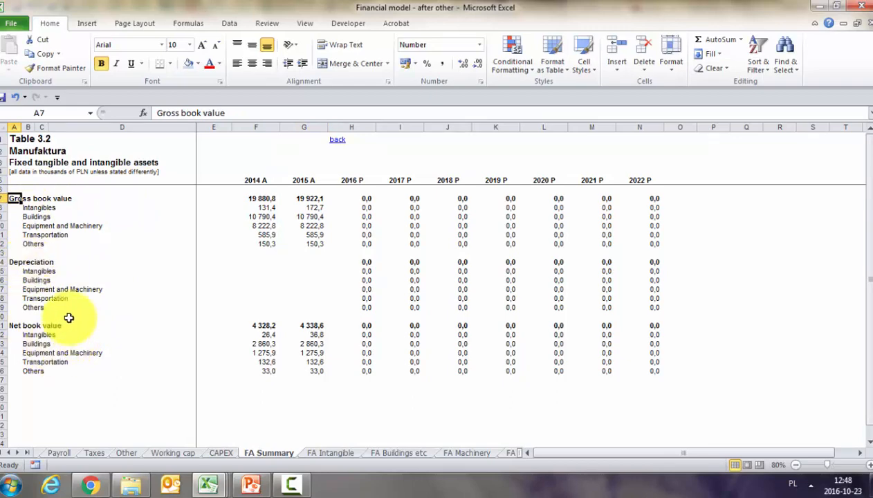
click(313, 452)
scroll(367, 256, down, 2)
scroll(368, 257, down, 3)
scroll(367, 257, up, 8)
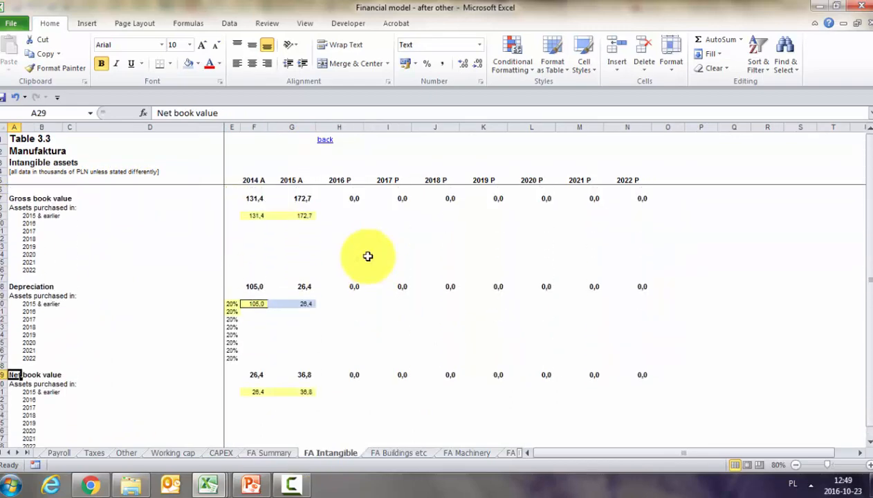
click(337, 215)
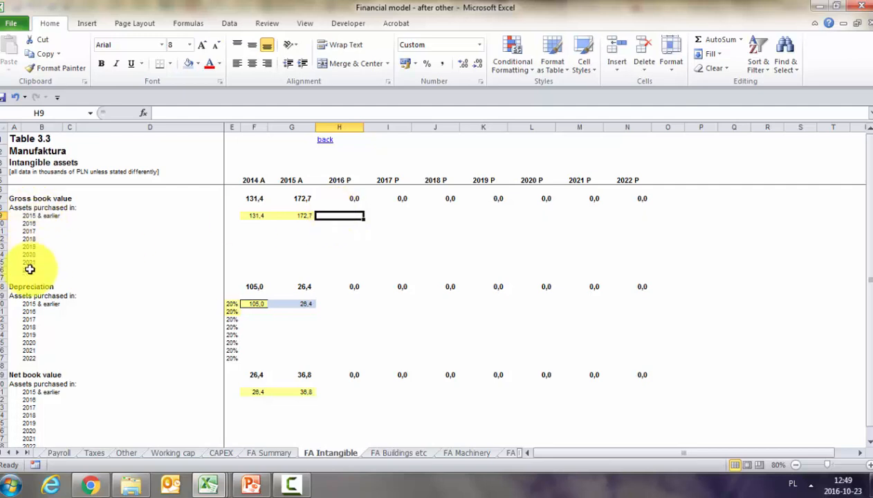
click(25, 215)
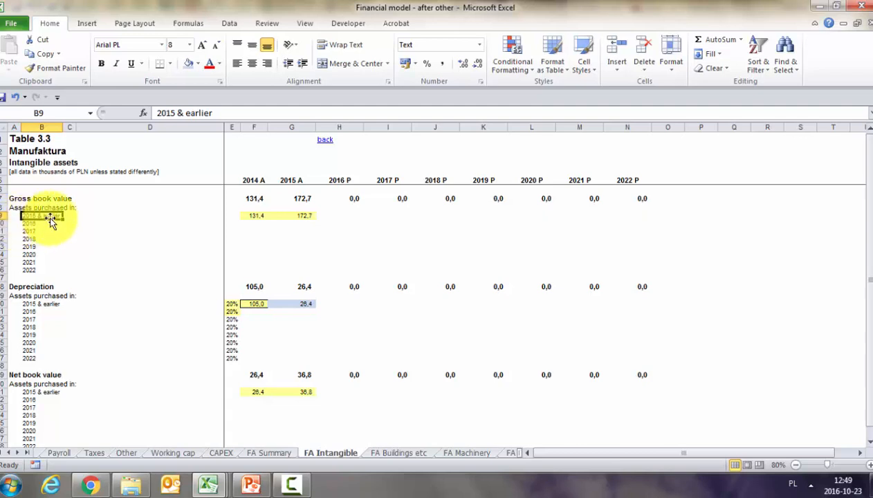
click(24, 223)
click(24, 231)
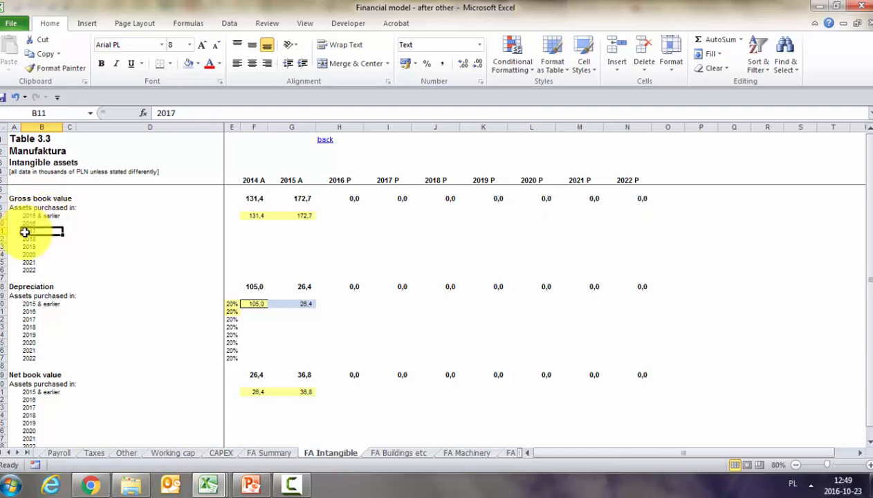
click(26, 247)
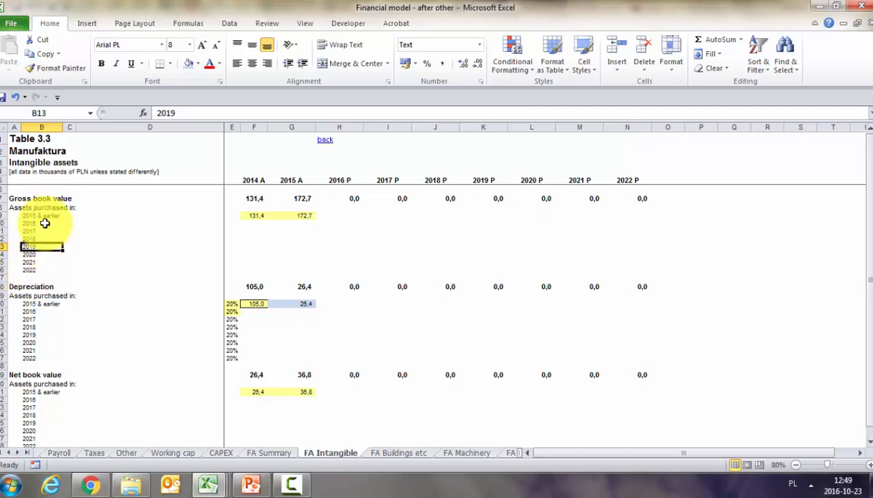
Look through the FA Buildings etc, FA Machinery and FA Other sheets, ending on the FA Intangible sheet.
click(385, 452)
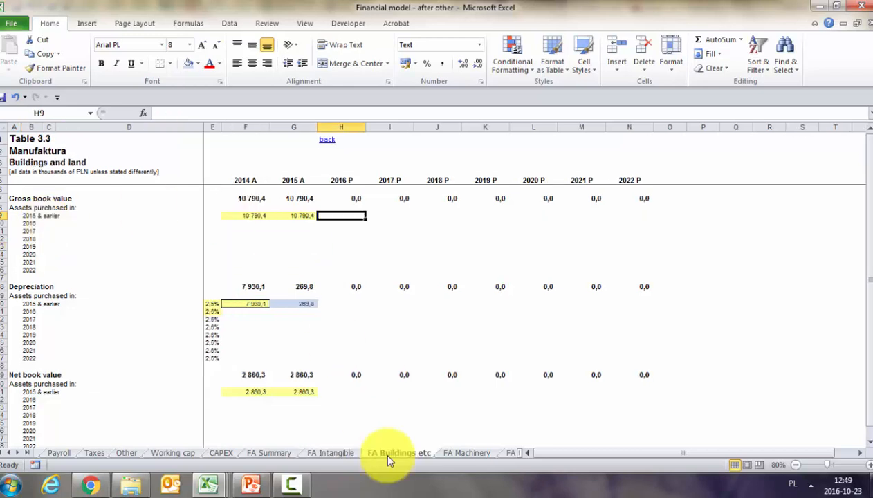
click(460, 455)
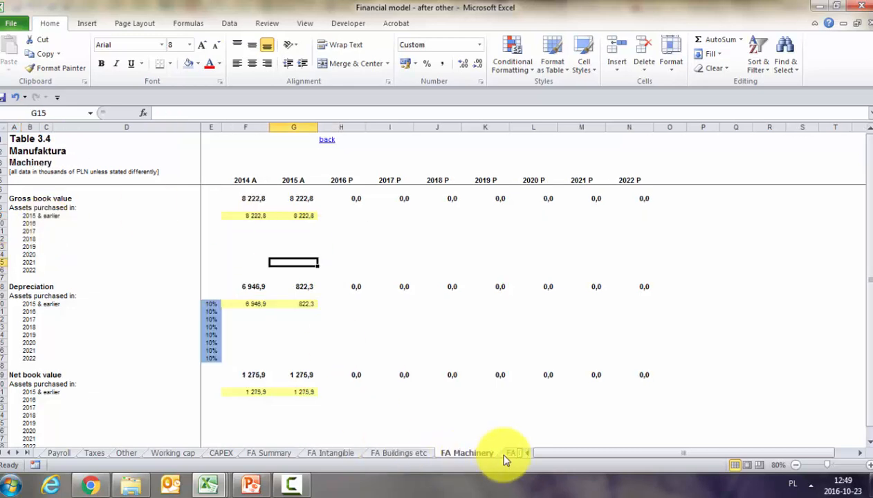
click(503, 455)
click(510, 455)
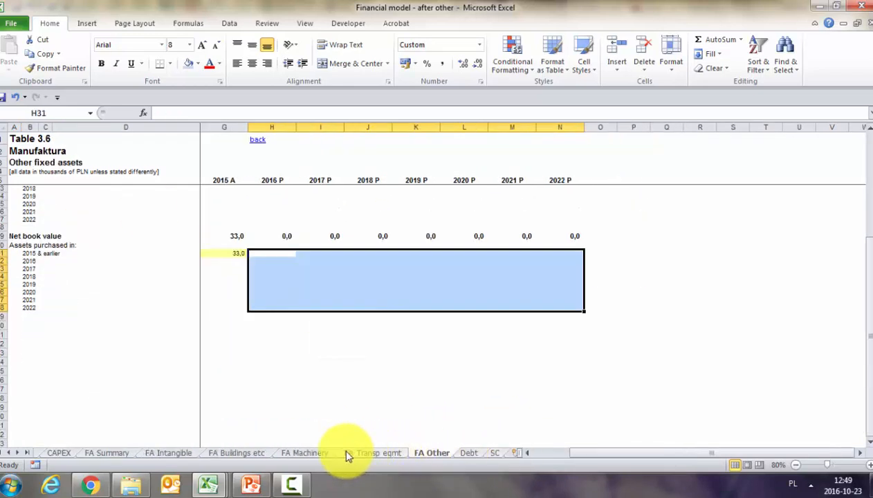
click(176, 455)
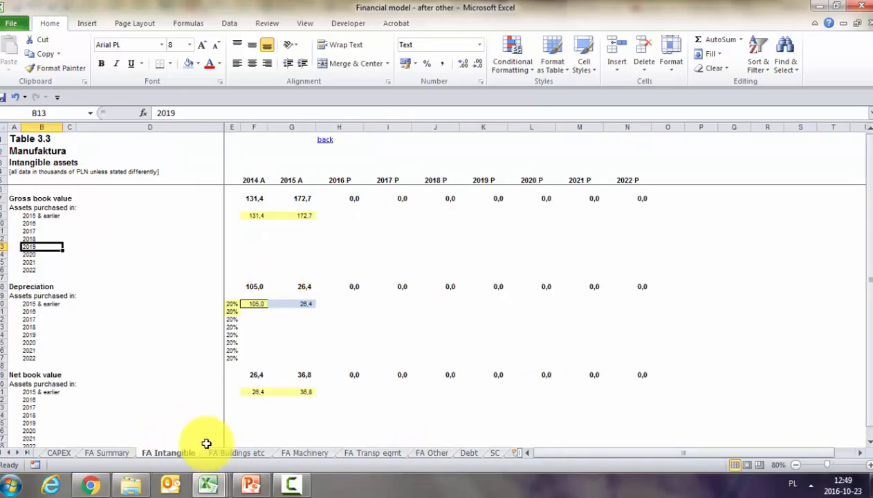
click(309, 455)
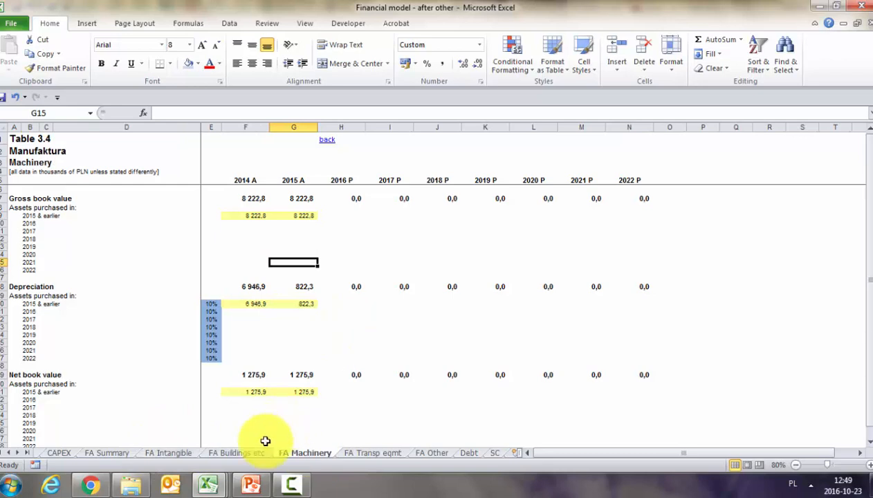
click(170, 454)
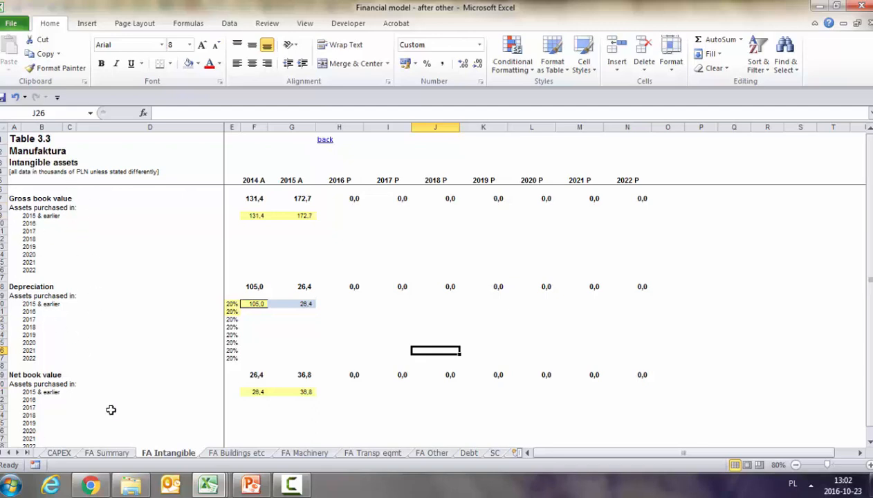
Carry the gross value of intangibles purchased in 2015 & earlier into 2016 by entering =G9 in H9.
click(339, 216)
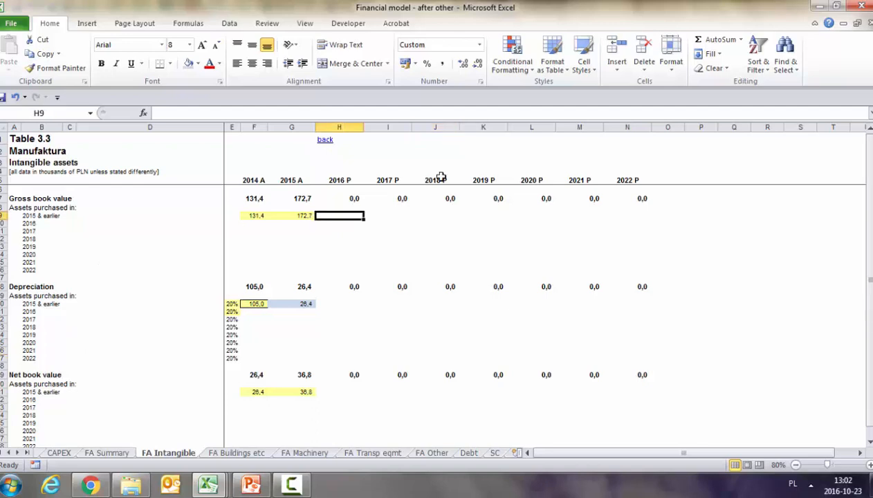
text(=)
key(Left)
key(Return)
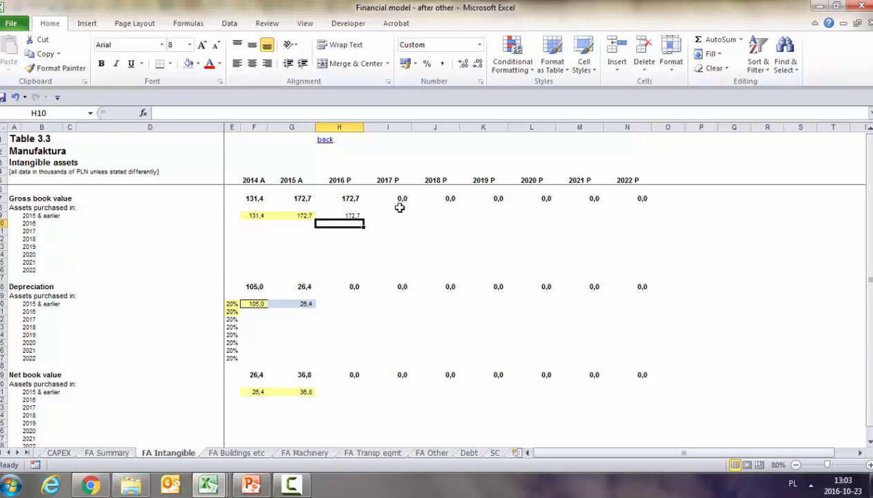
Link the 2016 intangible purchases in H10 to the CAPEX sheet with the formula =CAPEX!H$8.
text(=)
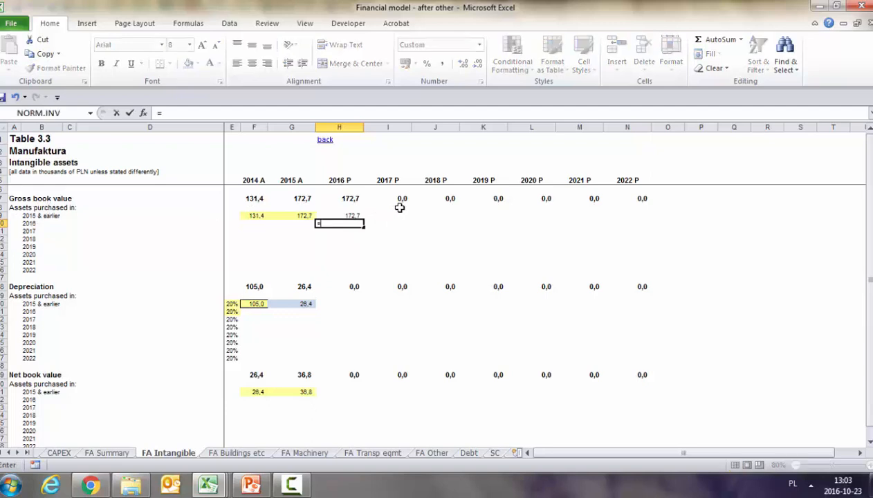
click(59, 453)
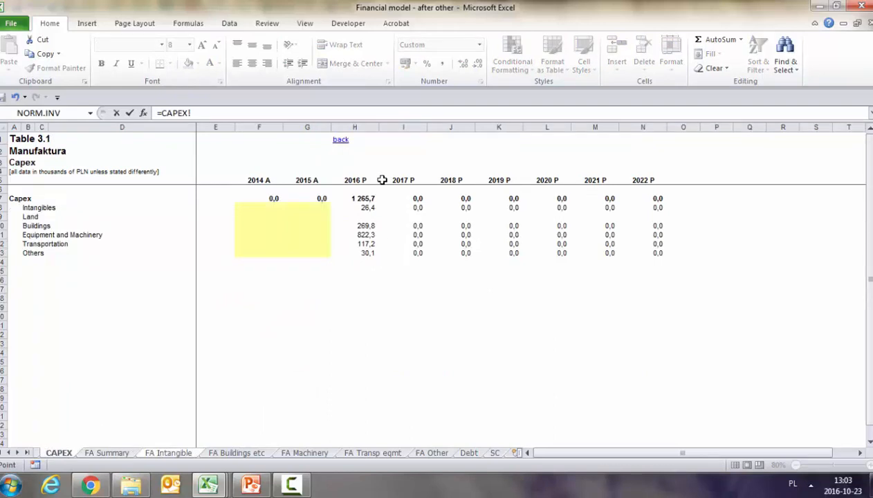
click(356, 208)
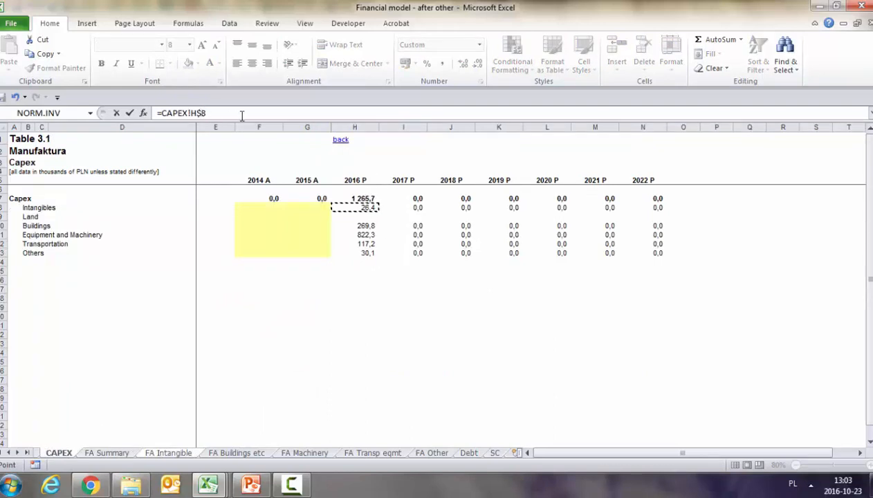
key(Return)
Copy the H10 capex link diagonally from I11 to N16 so each purchase year 2017–2022 has its link, and check the formulas.
key(Up)
key(ctrl+c)
key(Right)
key(Down)
key(ctrl+v)
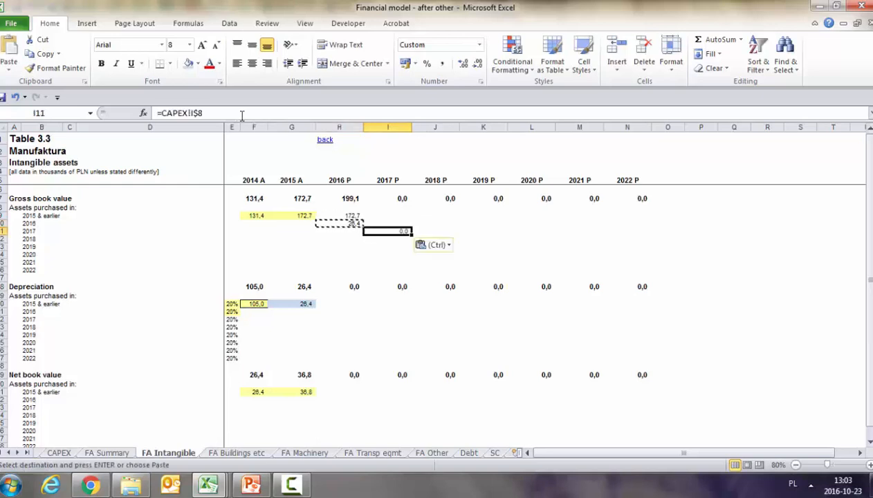
key(Right)
key(Down)
key(ctrl+v)
key(Right)
key(Down)
key(ctrl+v)
key(Right)
key(Down)
key(ctrl+v)
key(Right)
key(Down)
key(ctrl+v)
key(Right)
key(Down)
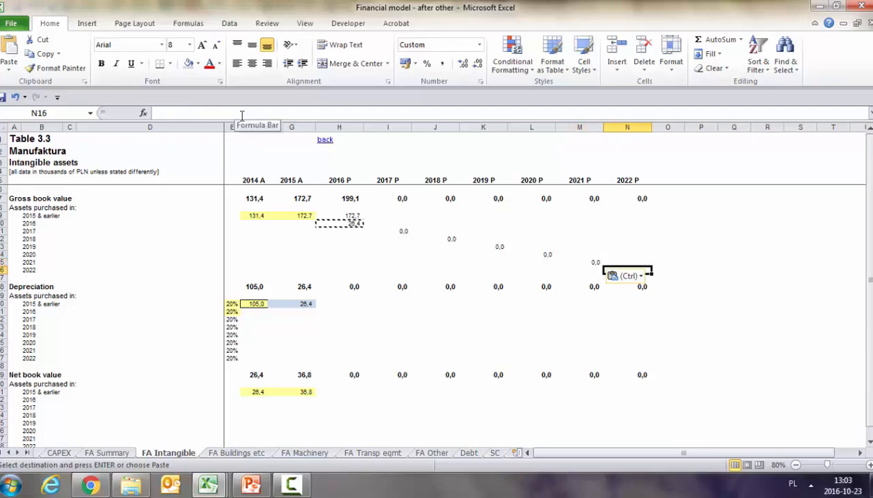
key(ctrl+v)
key(Escape)
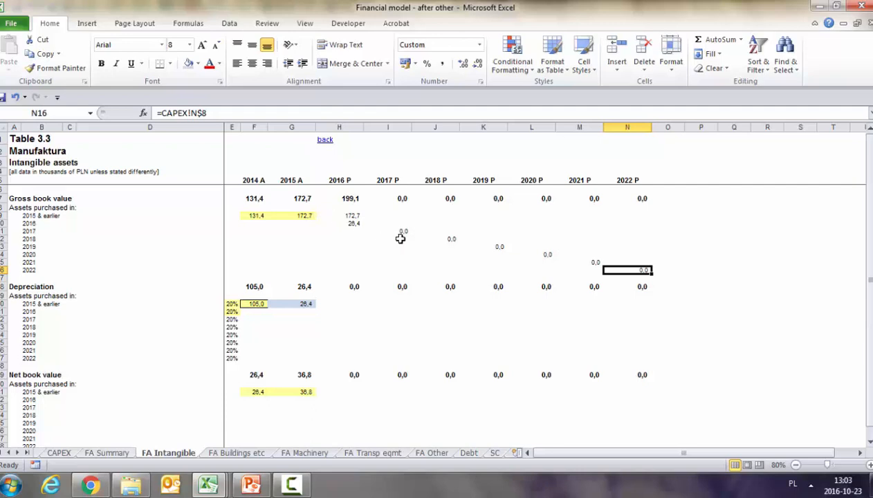
click(350, 223)
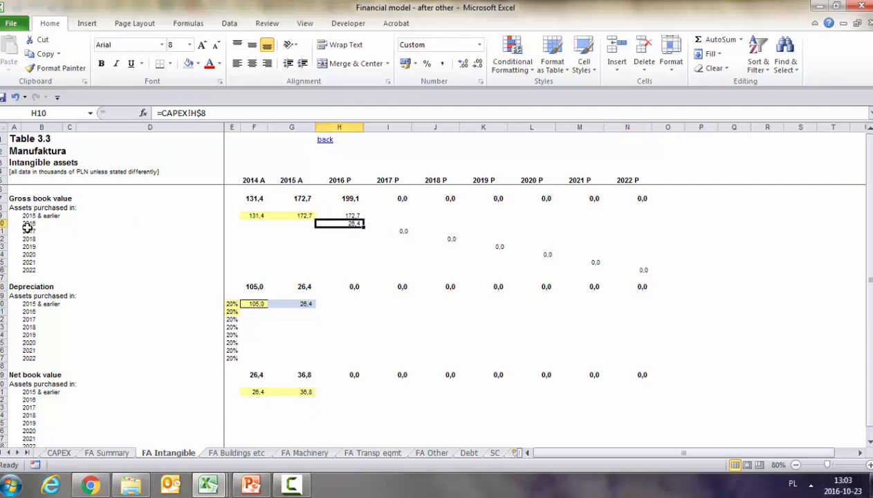
click(399, 232)
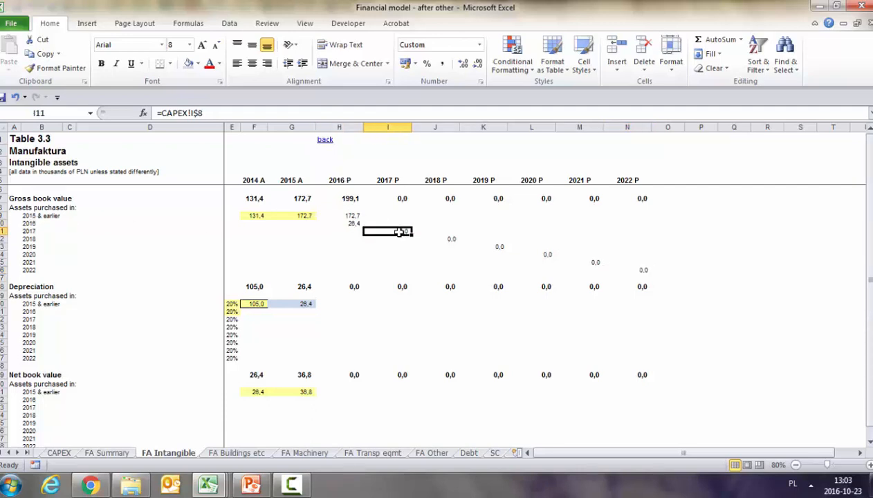
click(450, 241)
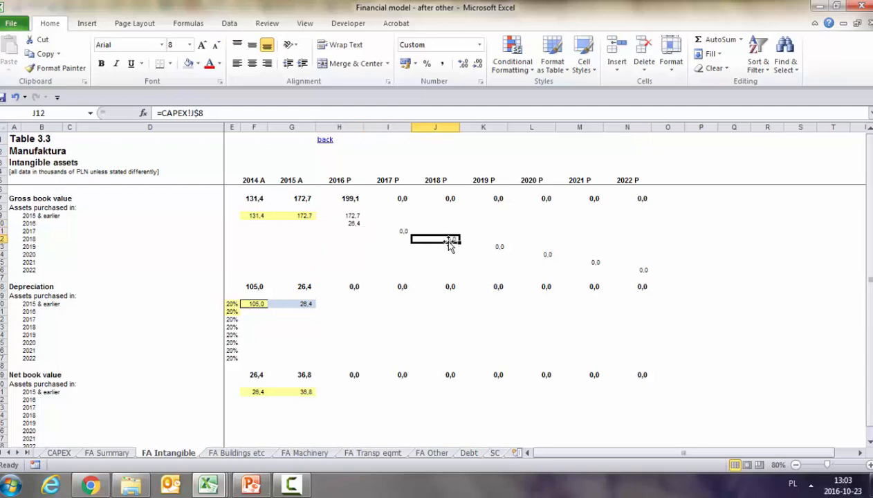
Copy the H9 gross value formula across the 2015 & earlier row through 2022 (column N).
click(358, 216)
key(ctrl+c)
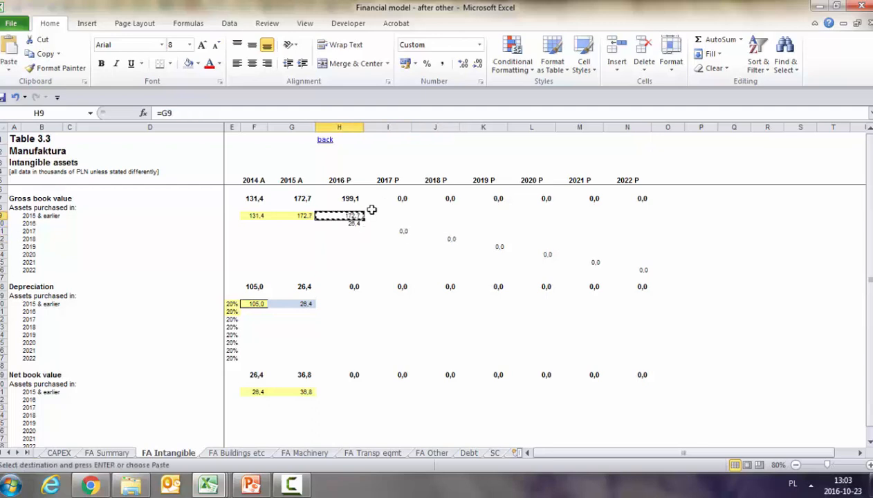
key(shift+Right)
key(shift+Right)
key(shift+Right)
key(shift+Right)
key(shift+Right)
key(shift+Right)
key(ctrl+v)
Copy I9:N9 into the gross value rows for 2016 and 2017 purchases, starting at I10 and J11.
key(Right)
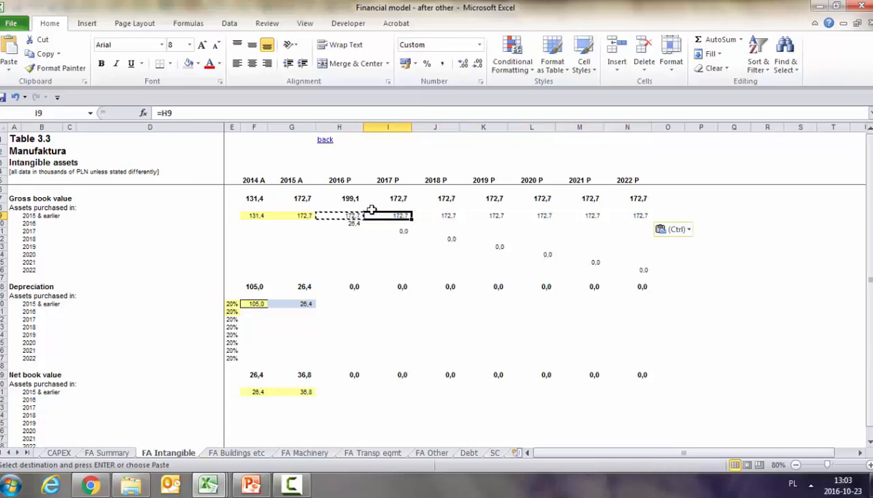
key(shift+Right)
key(shift+Right)
key(shift+Right)
key(shift+Right)
key(shift+Right)
key(ctrl+c)
key(Down)
key(ctrl+v)
key(Down)
key(Right)
key(ctrl+v)
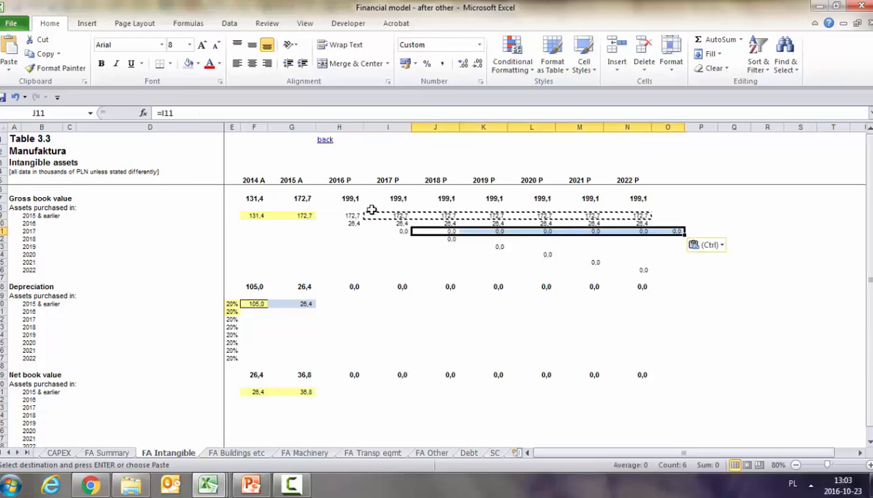
Paste the same carry-forward formulas into the 2018–2021 purchase rows, starting at K12, L13, M14 and N15.
key(Down)
key(Right)
key(ctrl+v)
key(Down)
key(Right)
key(ctrl+v)
key(Down)
key(Right)
key(ctrl+v)
key(Down)
key(Right)
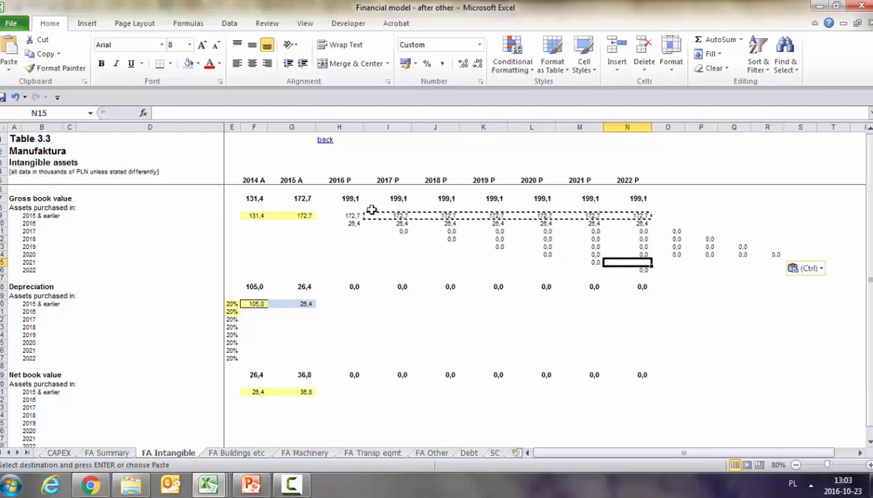
key(ctrl+v)
Clear the surplus formulas beyond the 2022 column in O9:T19.
key(Right)
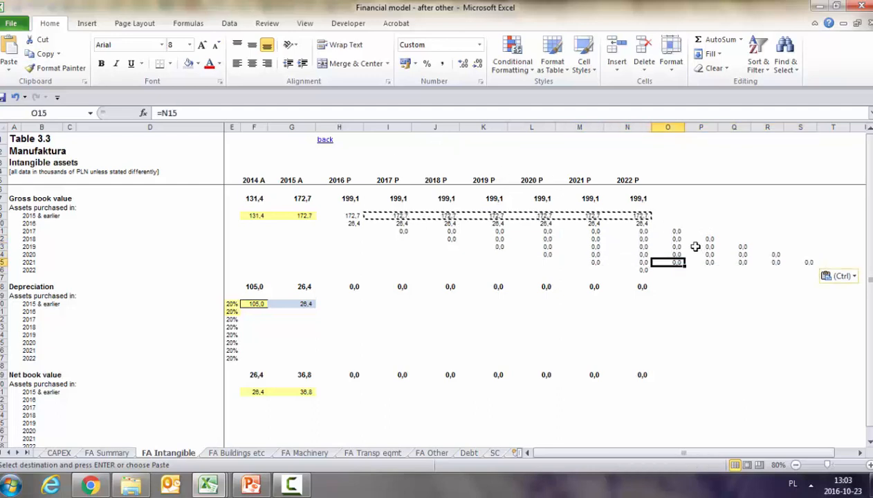
drag(667, 216, 839, 294)
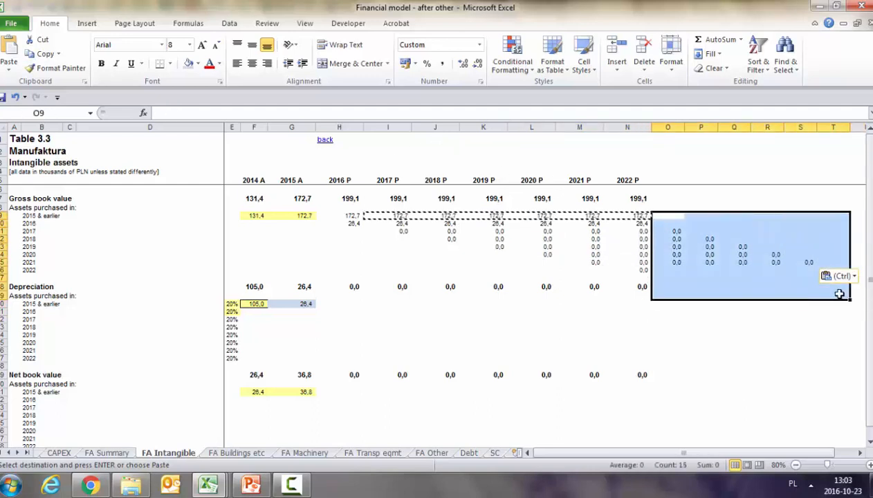
key(Delete)
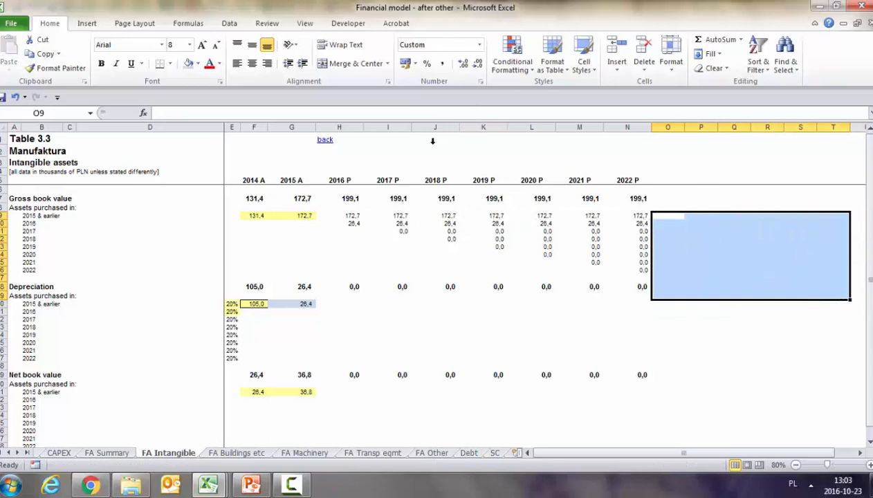
Calculate 2016 depreciation of the 2015 & earlier assets in H20 as rate E20 times gross value H9, anchoring the rate reference.
click(339, 303)
text(=)
click(232, 304)
text(*)
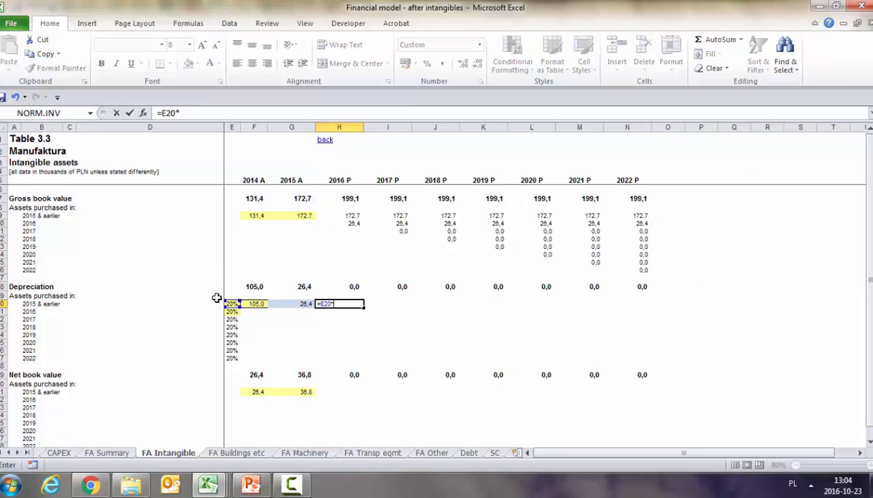
click(349, 217)
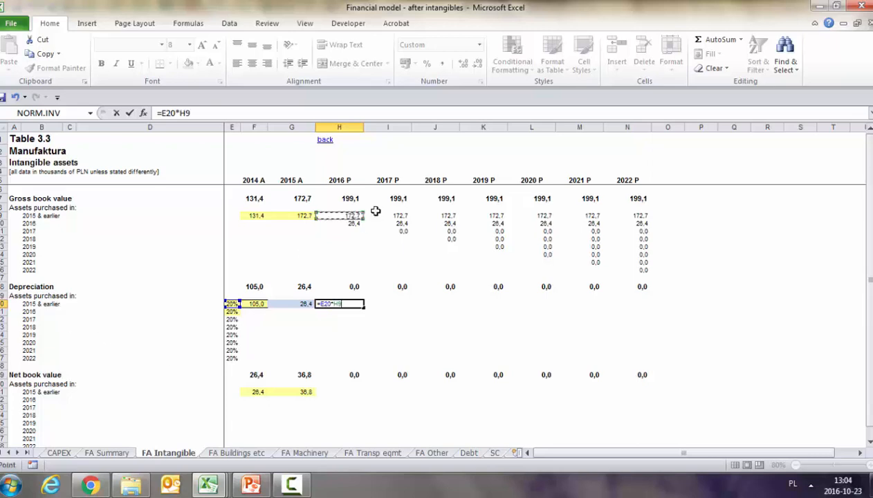
key(F4)
key(F4)
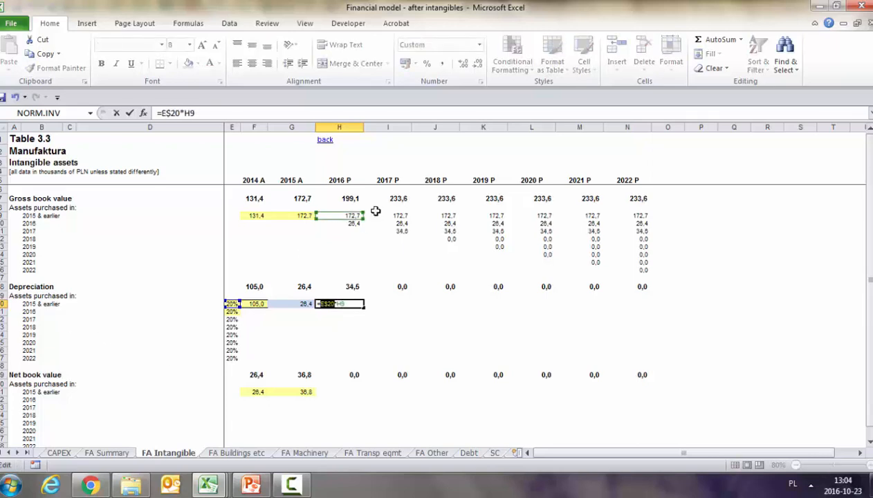
key(F4)
key(F4)
key(F4)
key(Return)
Copy the 2016 depreciation formula of the 2015 & earlier assets from H20 across I20:N20.
key(Up)
key(ctrl+c)
key(Right)
key(shift+Right)
key(shift+Right)
key(shift+Right)
key(shift+Right)
key(shift+Right)
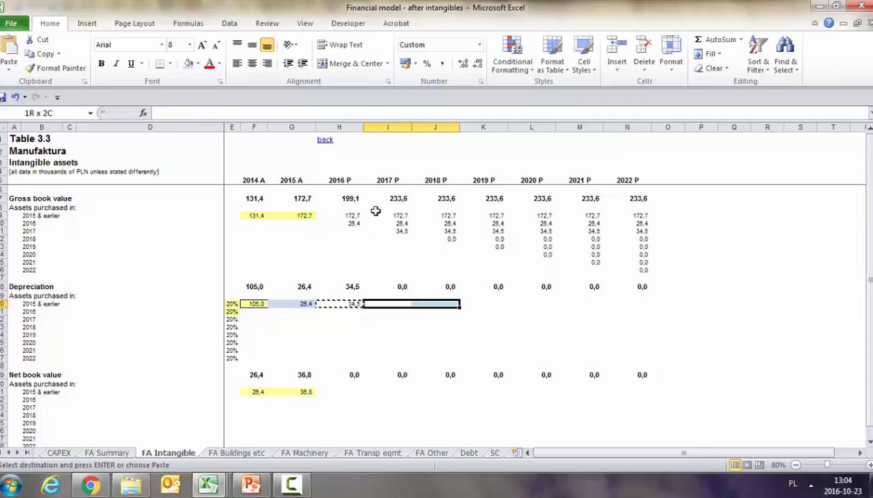
key(ctrl+v)
key(Left)
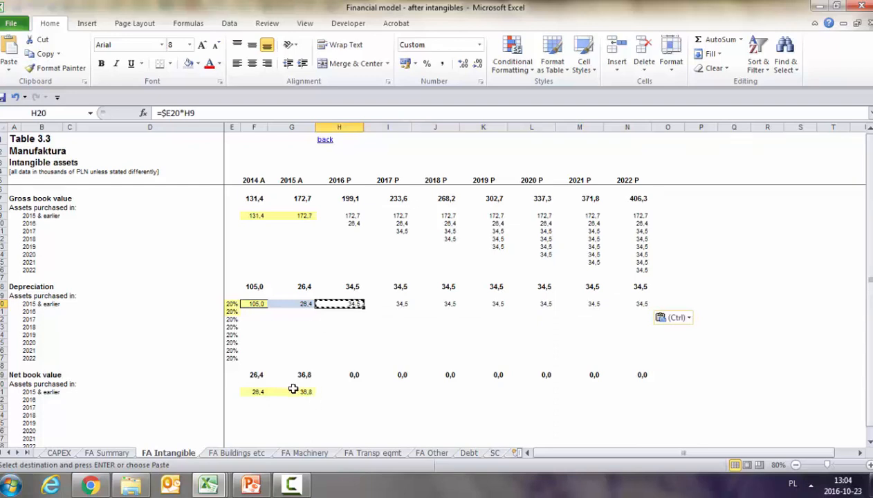
key(Escape)
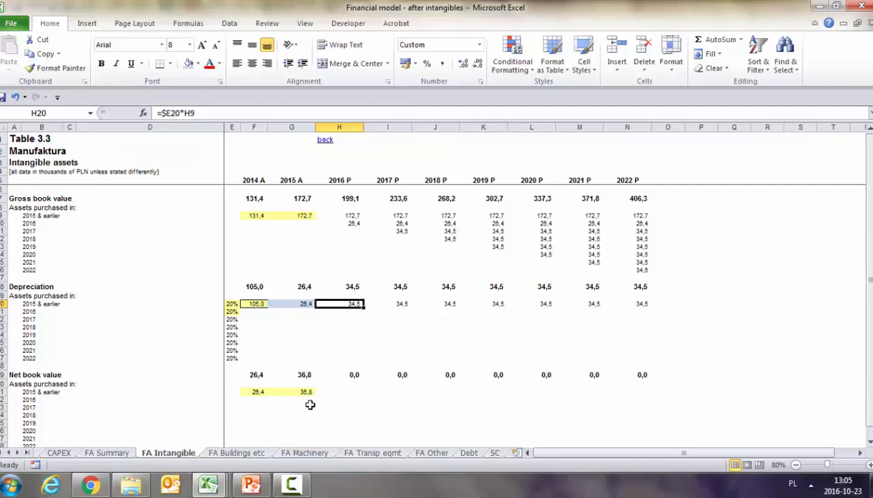
Calculate the 2016 net book value of the 2015 & earlier assets in H31 as G31 minus depreciation H20.
click(337, 391)
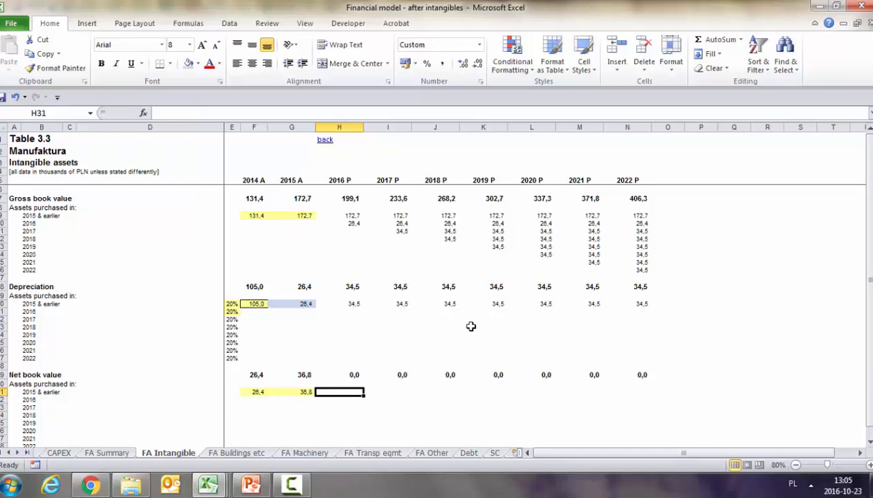
text(=)
key(Left)
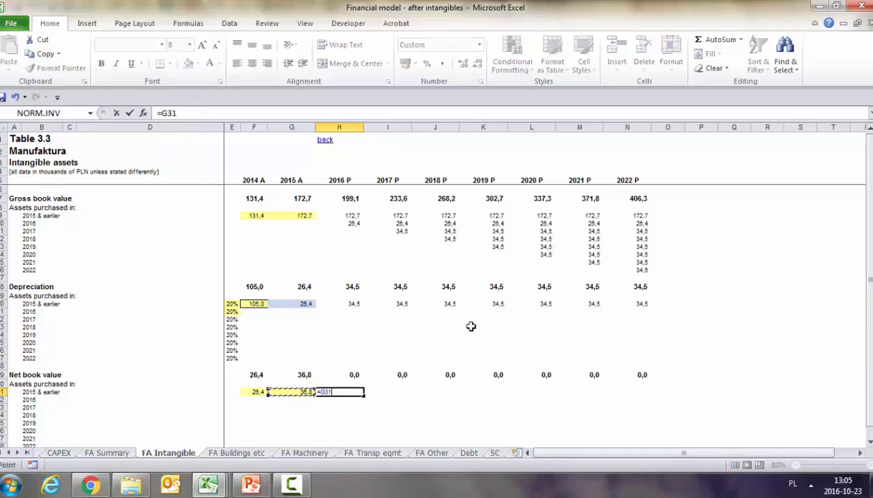
text(-)
click(354, 303)
key(Return)
key(Up)
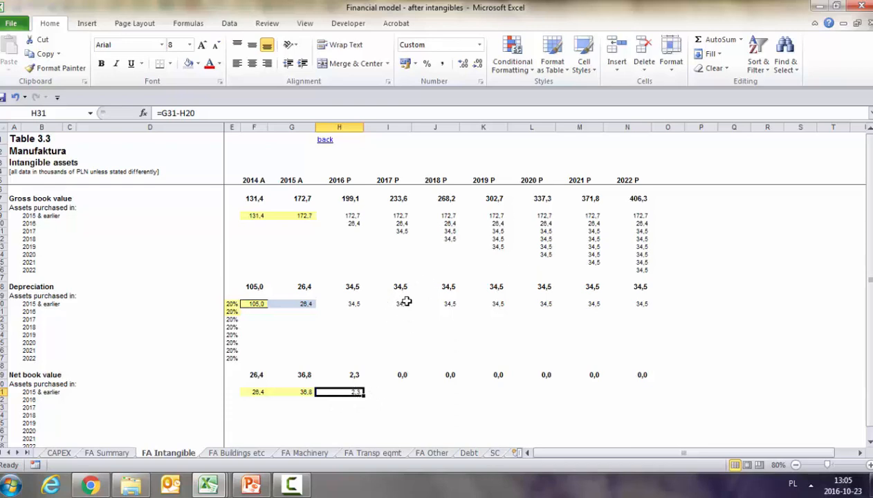
Cap the 2016 depreciation in H20 at the prior-year net book value with =MIN($E20*H9;G31).
click(345, 303)
key(F2)
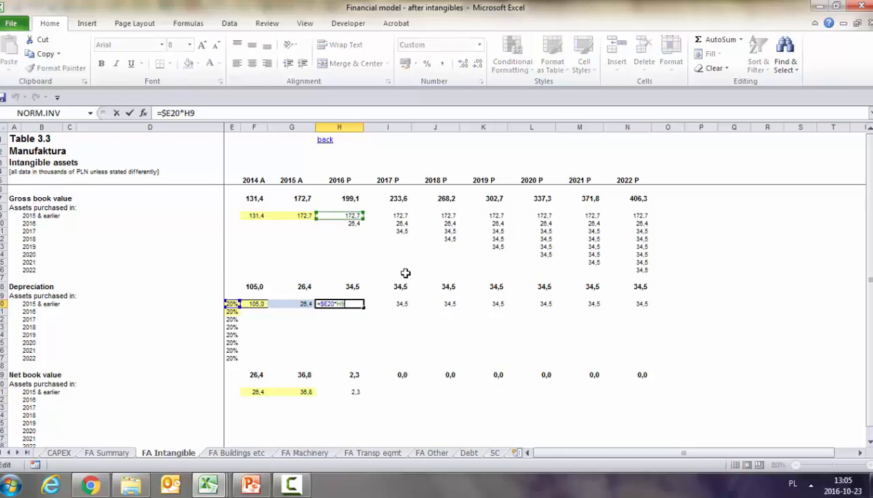
text(Min()
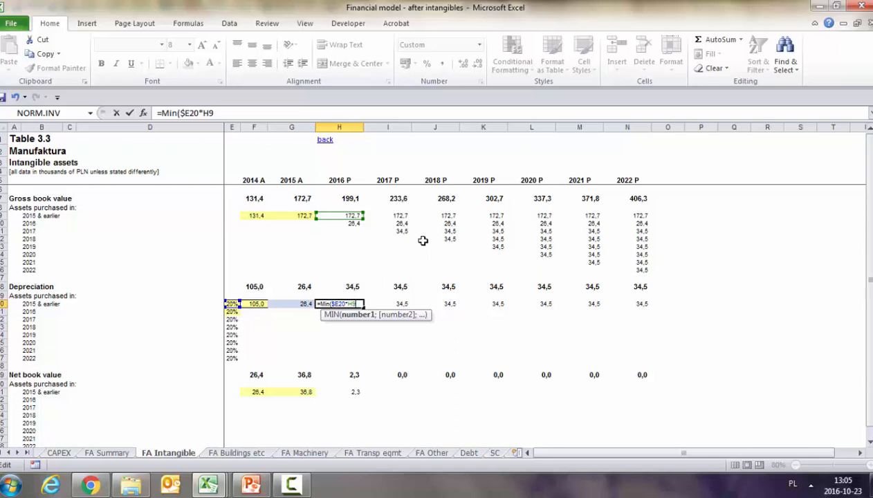
text(;)
click(305, 392)
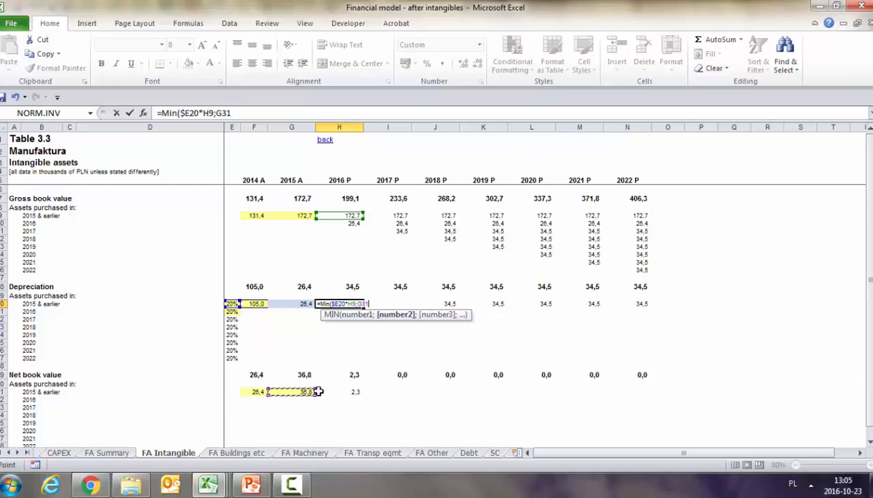
text())
key(ctrl+Return)
Extend the 2015 & earlier depreciation formula in H20 and net book value formula in H31 through column N.
key(ctrl+c)
key(ctrl+shift+Right)
key(ctrl+v)
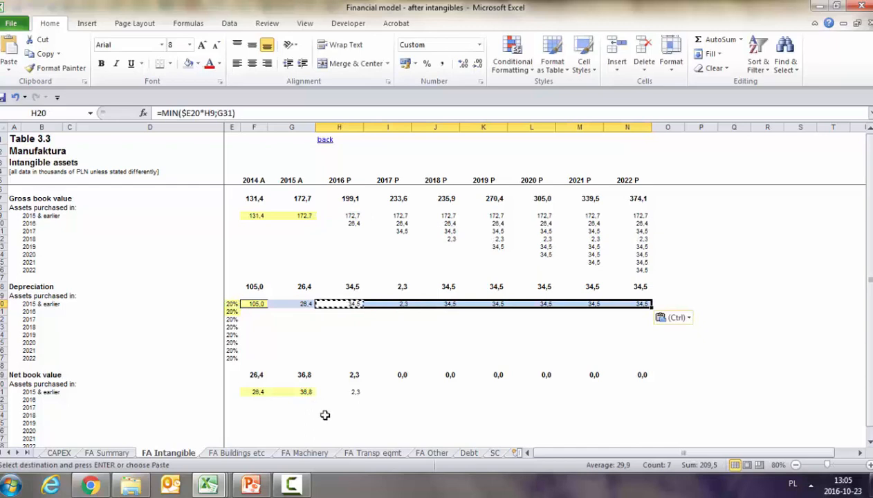
click(359, 392)
drag(359, 392, 643, 411)
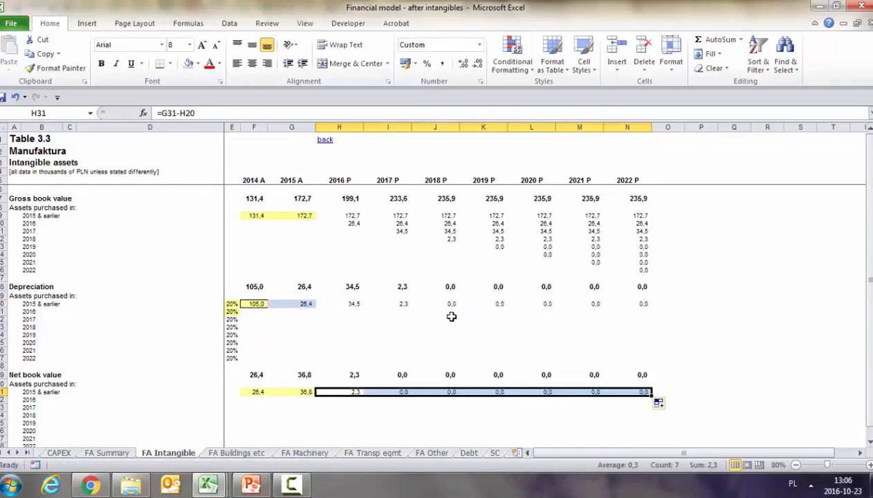
Copy the capped depreciation formula from H20 into H21 for the assets purchased in 2016 and check its references.
click(349, 303)
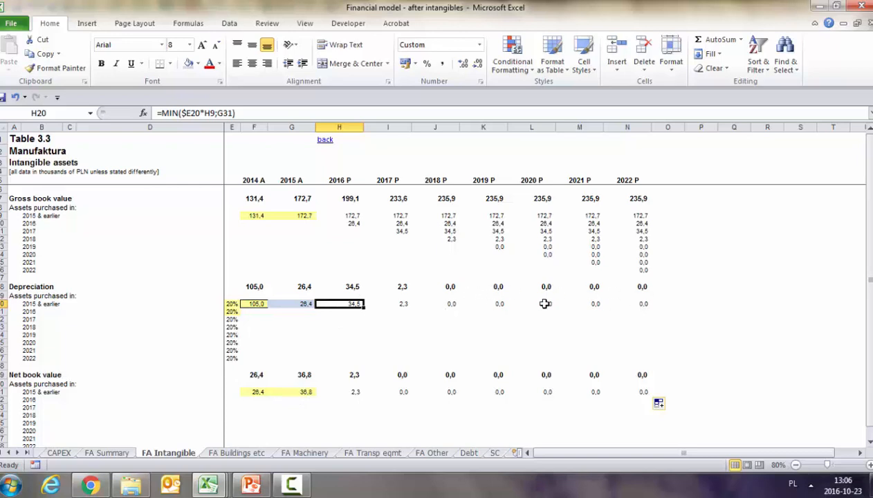
click(330, 314)
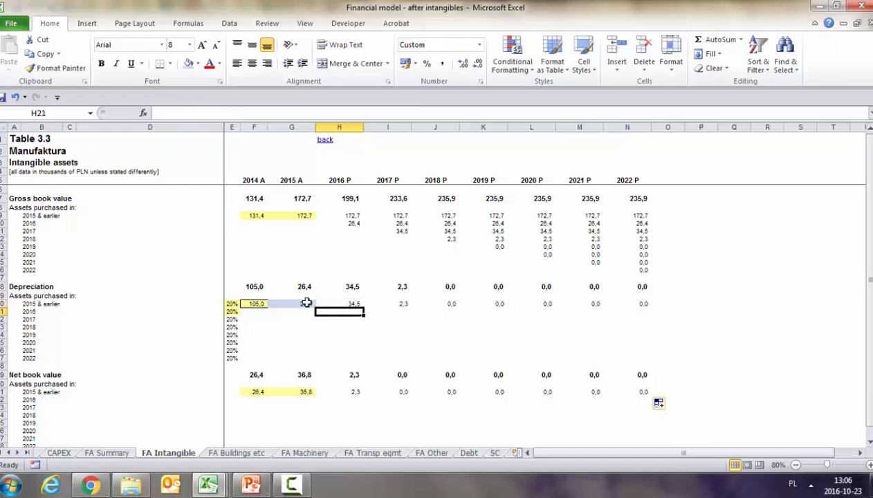
click(352, 222)
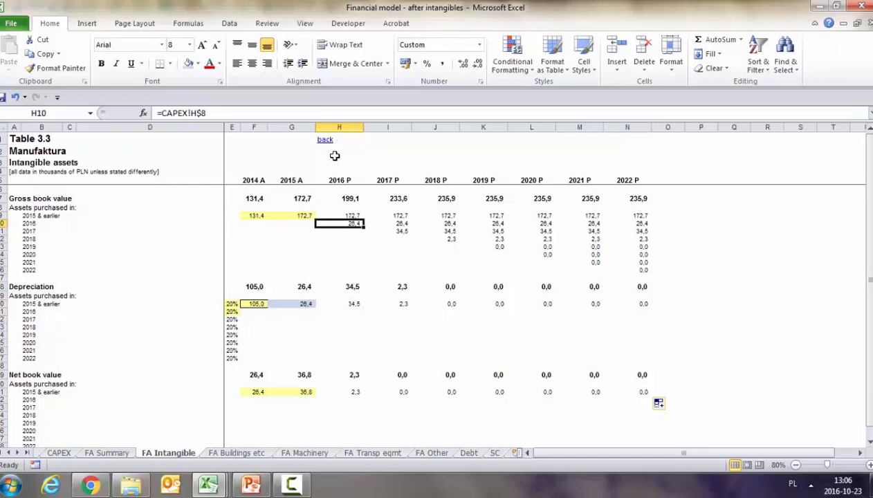
click(359, 305)
key(ctrl+c)
key(Down)
key(ctrl+v)
key(F2)
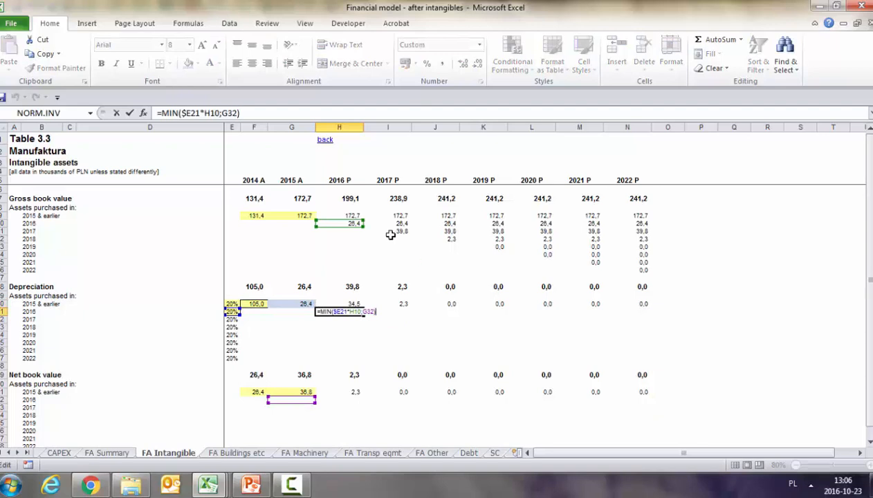
key(Escape)
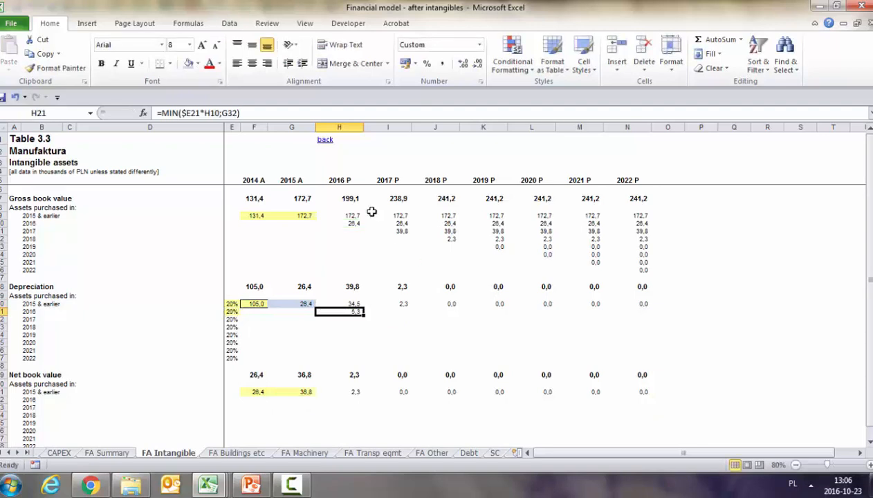
Halve the first-year depreciation of the 2016 purchases by dividing the formula in H21.
key(F2)
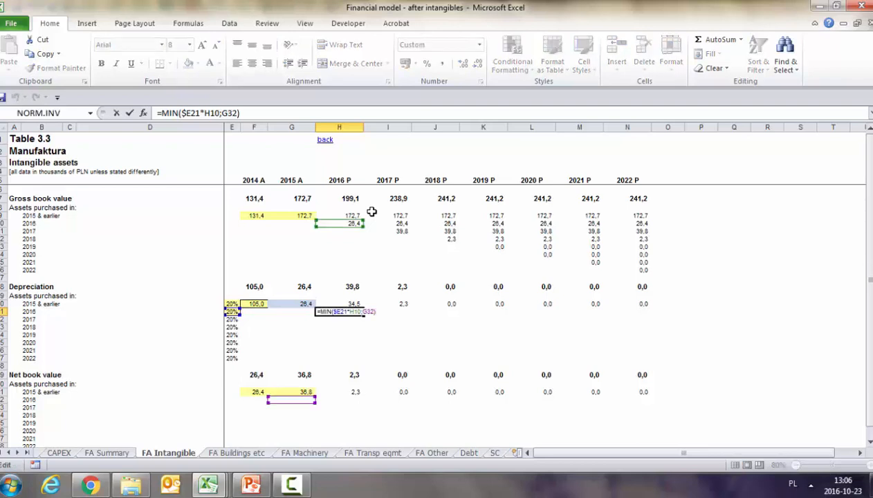
text(/)
key(Return)
Copy the first-year depreciation formula from H21 diagonally into I22, J23, K24, L25, M26 and N27.
key(Up)
key(ctrl+c)
key(Down)
key(Right)
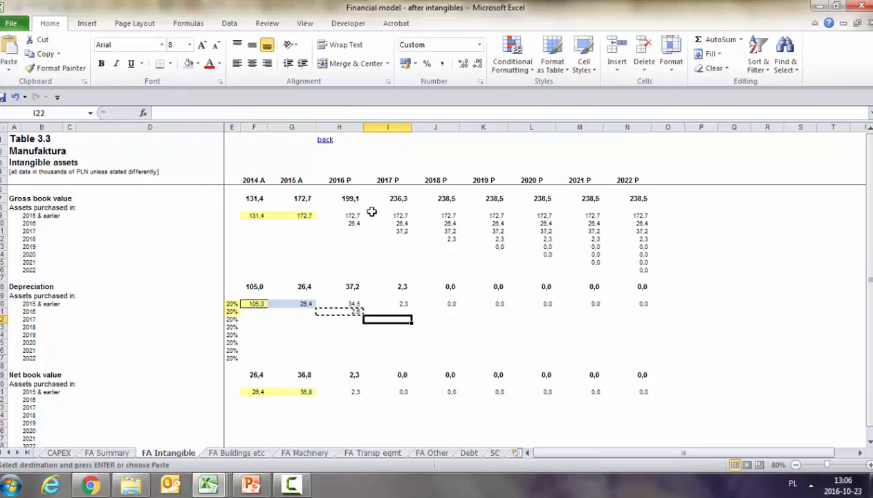
key(ctrl+v)
key(Right)
key(Down)
key(ctrl+v)
key(Right)
key(Down)
key(ctrl+v)
key(Right)
key(Down)
key(ctrl+v)
key(Right)
key(Down)
key(ctrl+v)
key(Right)
key(Down)
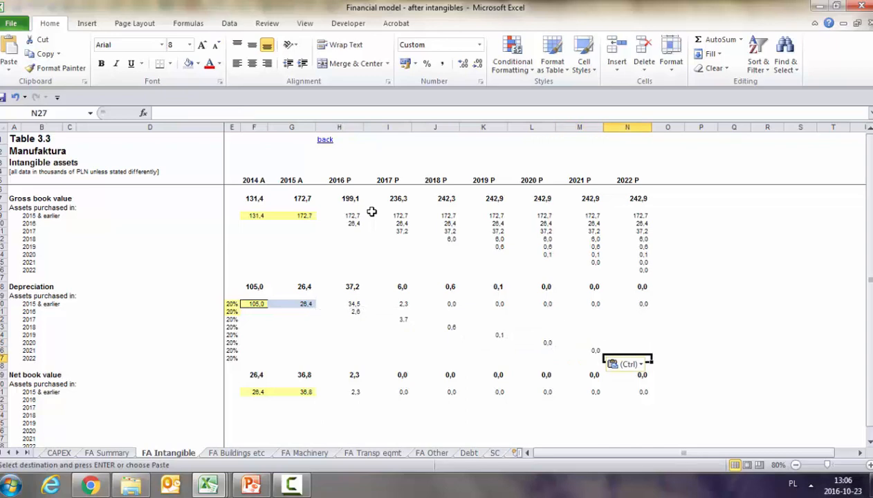
key(ctrl+v)
Copy the depreciation formulas in I20:N20 into the 2016 purchase row, starting at I21.
key(Up)
key(Up)
key(Up)
key(Up)
key(Up)
key(Up)
key(Up)
key(shift+Left)
key(shift+Left)
key(shift+Left)
key(shift+Left)
key(shift+Left)
key(ctrl+c)
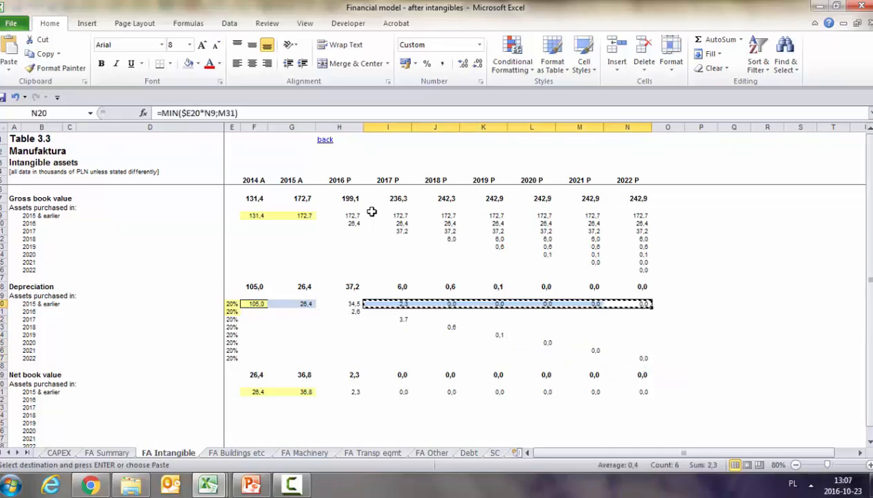
key(Left)
key(Left)
key(Left)
key(Left)
key(Left)
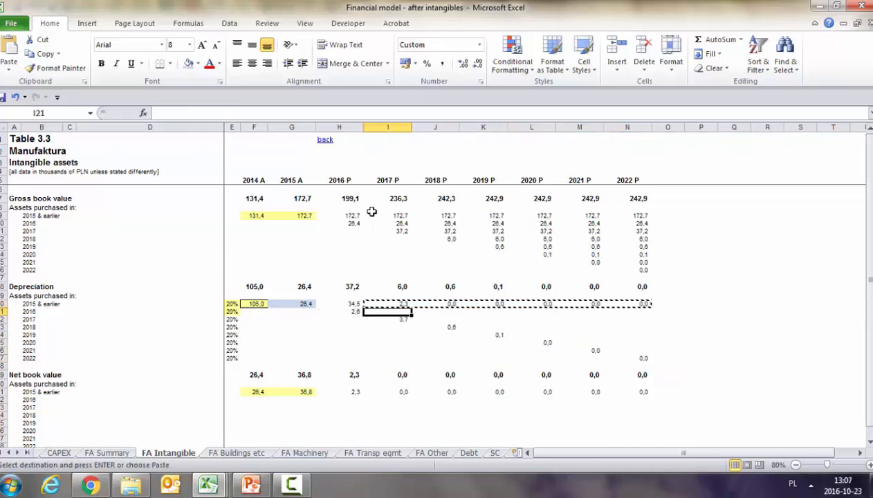
key(Down)
key(ctrl+v)
Paste the same depreciation formulas into the 2017–2021 purchase rows, starting at J22, K23, L24, M25 and N26.
key(Right)
key(Down)
key(ctrl+v)
key(Right)
key(Down)
key(ctrl+v)
key(Right)
key(Down)
key(ctrl+v)
key(Right)
key(Down)
key(ctrl+v)
key(Right)
key(Down)
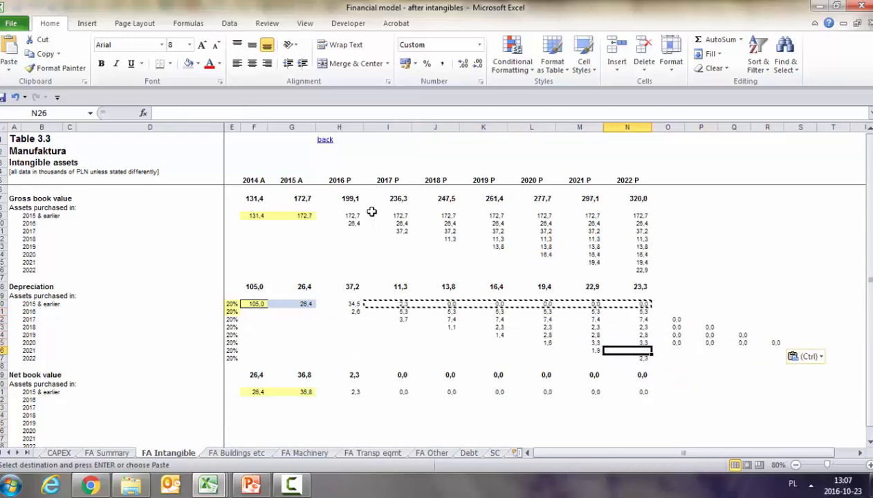
key(ctrl+v)
Clear the surplus depreciation formulas beyond the 2022 column in O22:U27.
key(Right)
key(Up)
key(Up)
key(Up)
key(Up)
key(shift+Down)
key(shift+Down)
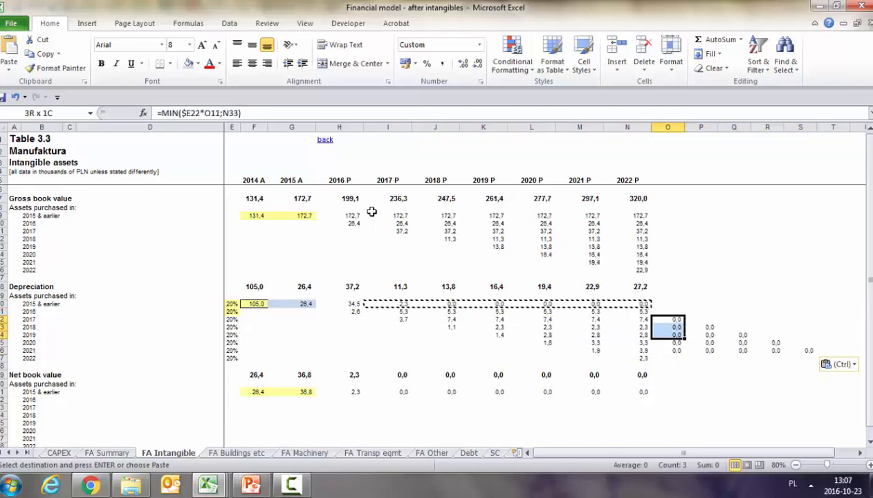
key(shift+Down)
key(shift+Down)
key(shift+Down)
key(shift+Right)
key(shift+Right)
key(shift+Right)
key(shift+Right)
key(shift+Right)
key(shift+Right)
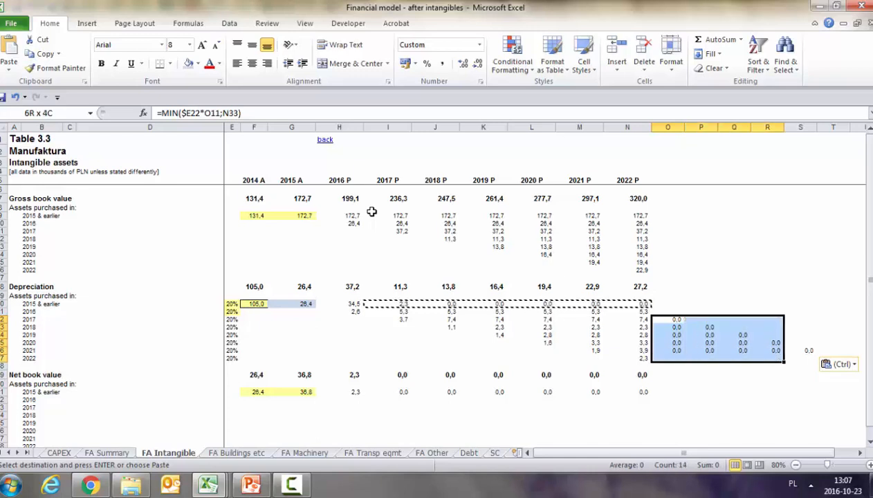
key(Delete)
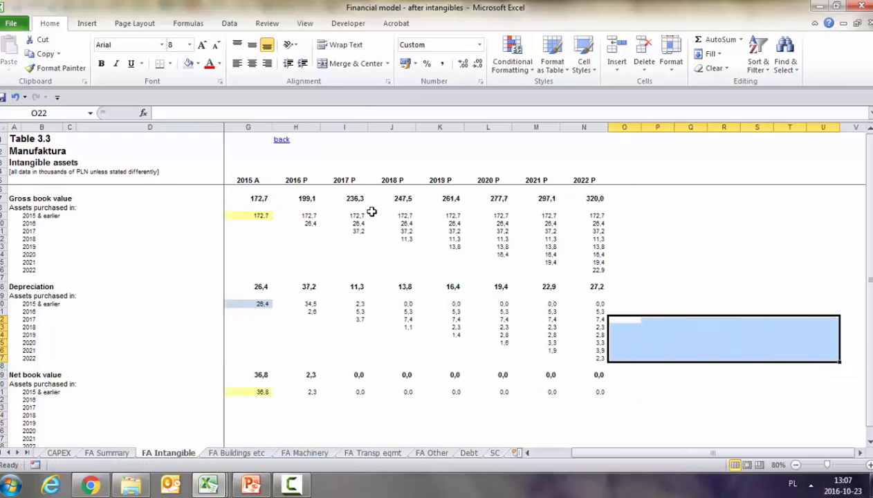
Calculate the 2016 net book value of the assets purchased in 2016 in H32 as H10 minus H21.
key(Left)
key(Left)
key(Left)
key(Left)
key(Left)
key(Left)
key(Left)
key(Left)
key(Left)
key(Left)
key(Left)
key(Left)
key(Down)
key(Down)
key(Down)
key(Down)
key(Down)
key(Down)
key(Down)
key(Down)
key(Down)
key(Down)
key(Right)
key(Right)
key(Right)
key(Right)
key(Right)
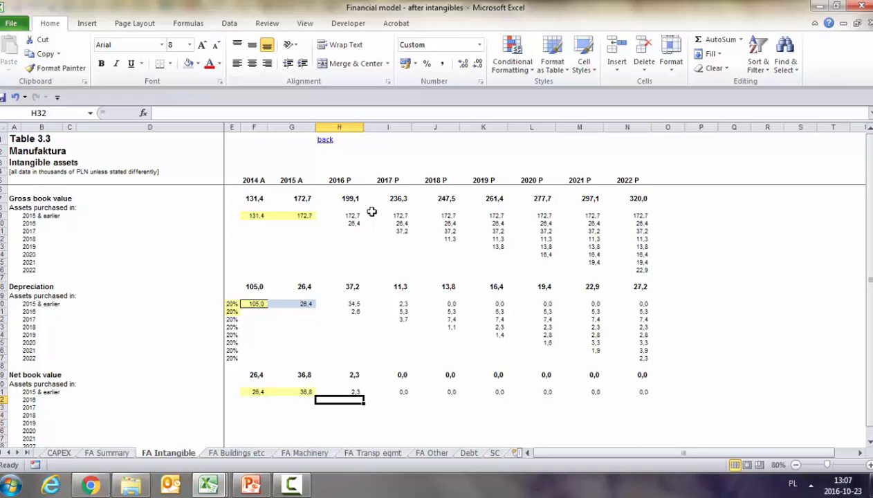
text(=)
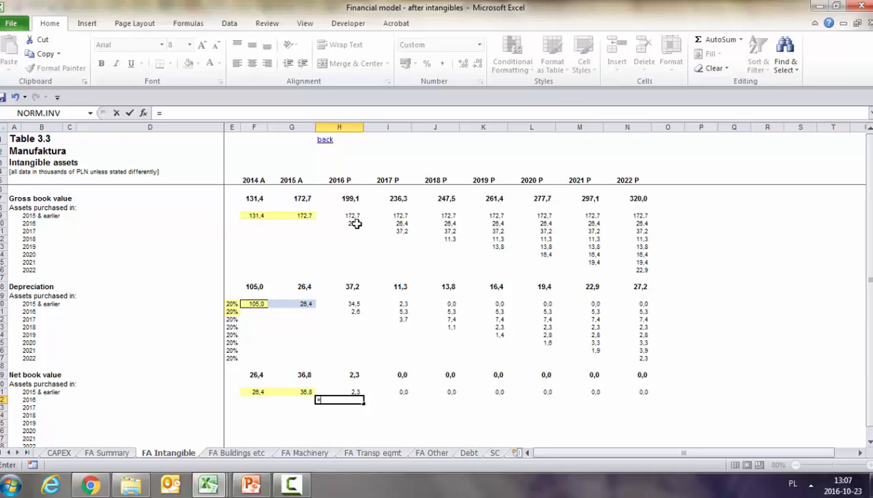
click(353, 222)
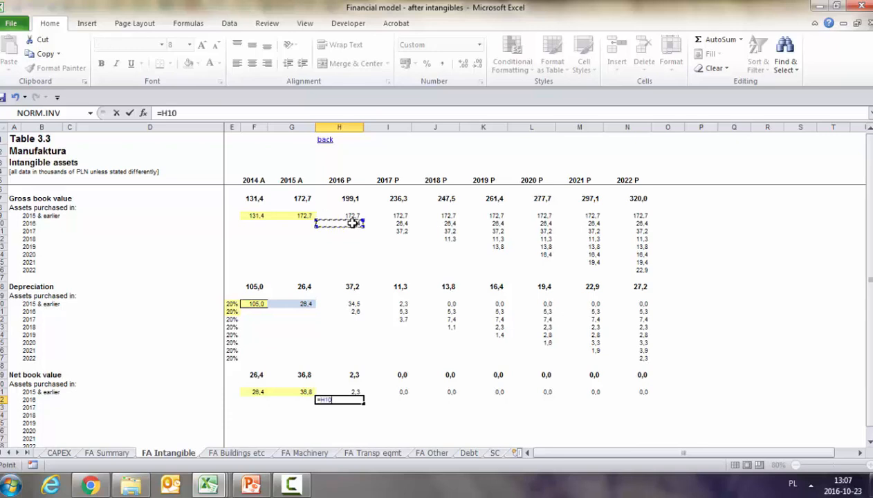
text(-)
click(341, 312)
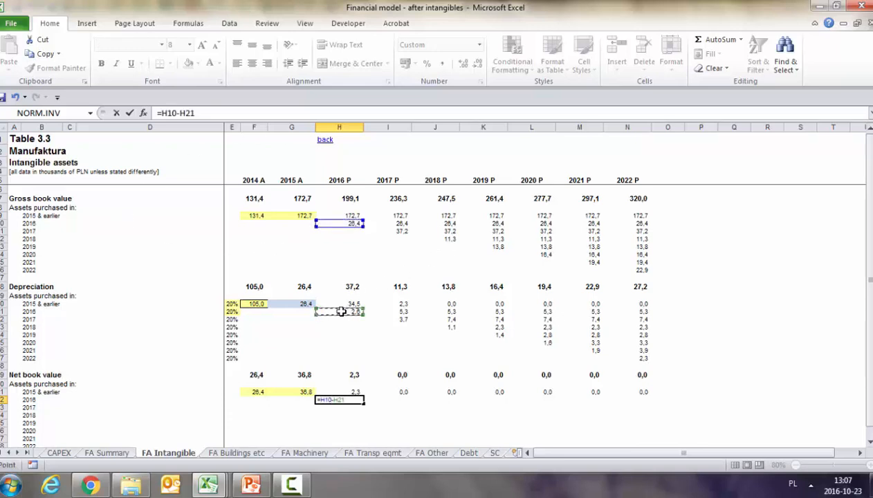
key(ctrl+Return)
Copy the H32 net book value formula diagonally into the first-year cells I33, J34, K35, L36, M37 and N38.
key(ctrl+c)
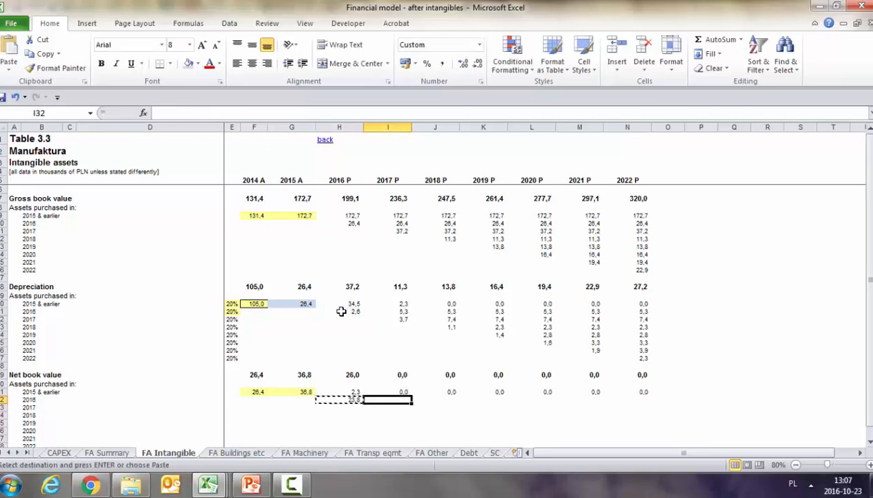
key(Down)
key(Right)
key(ctrl+v)
key(Right)
key(Down)
key(ctrl+v)
key(Right)
key(Down)
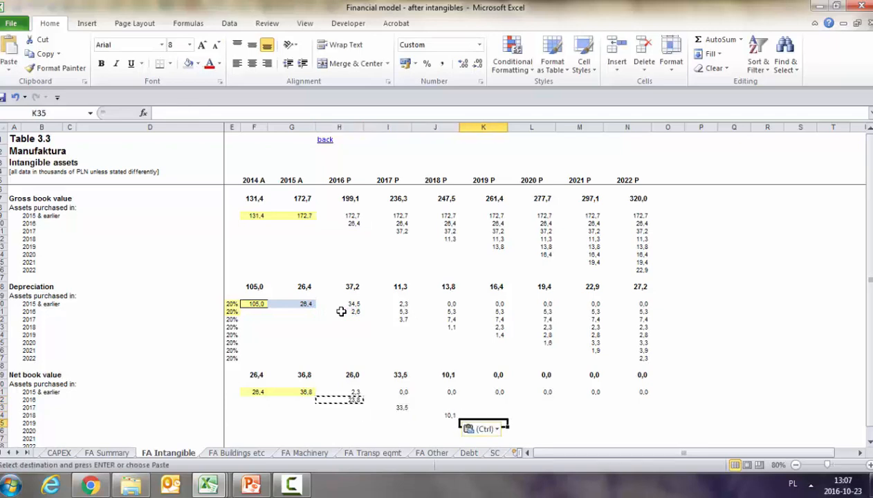
key(ctrl+v)
key(Right)
key(Down)
key(ctrl+v)
key(Right)
key(Down)
key(ctrl+v)
key(Right)
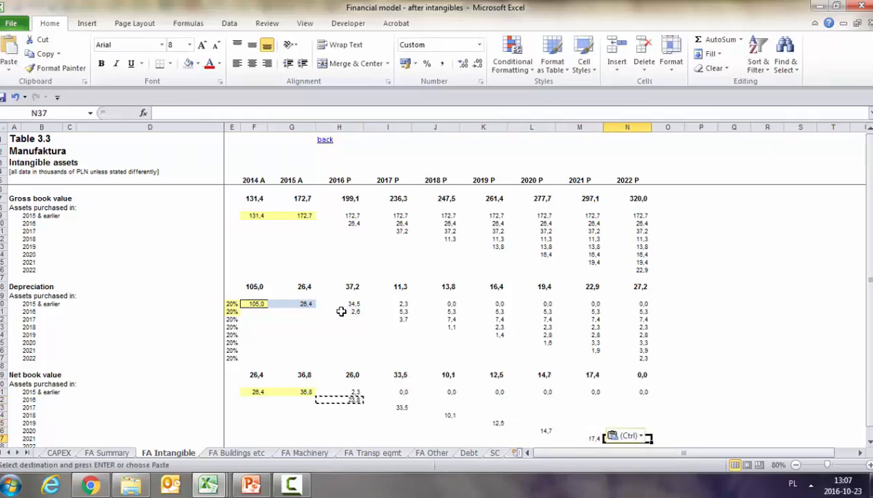
key(Down)
key(ctrl+v)
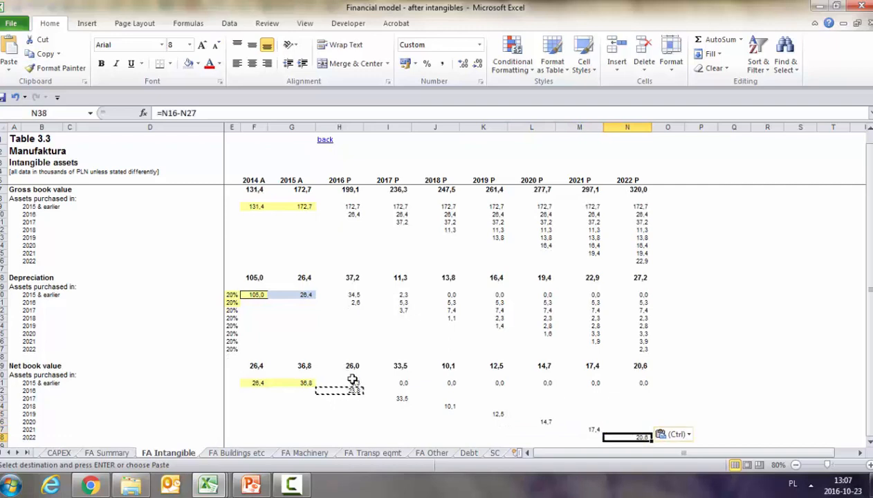
Copy the net book value formulas in H31:N31 into the 2016–2021 purchase rows, starting at I32, J33, K34, L35, M36 and N37.
key(Escape)
click(352, 382)
key(ctrl+shift+Right)
key(ctrl+c)
key(Down)
key(Right)
key(ctrl+v)
key(Down)
key(Right)
key(ctrl+v)
key(Down)
key(Right)
key(ctrl+v)
key(Down)
key(Right)
key(ctrl+v)
key(Right)
key(Down)
key(ctrl+v)
key(Right)
key(Down)
key(ctrl+v)
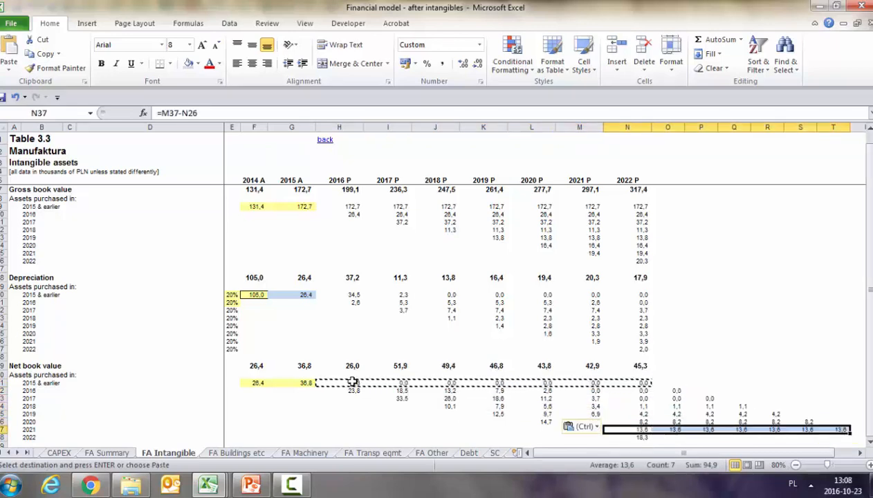
Clear the surplus net book value formulas beyond the 2022 column, from column O onward in the purchase-year rows.
click(682, 382)
drag(682, 382, 849, 400)
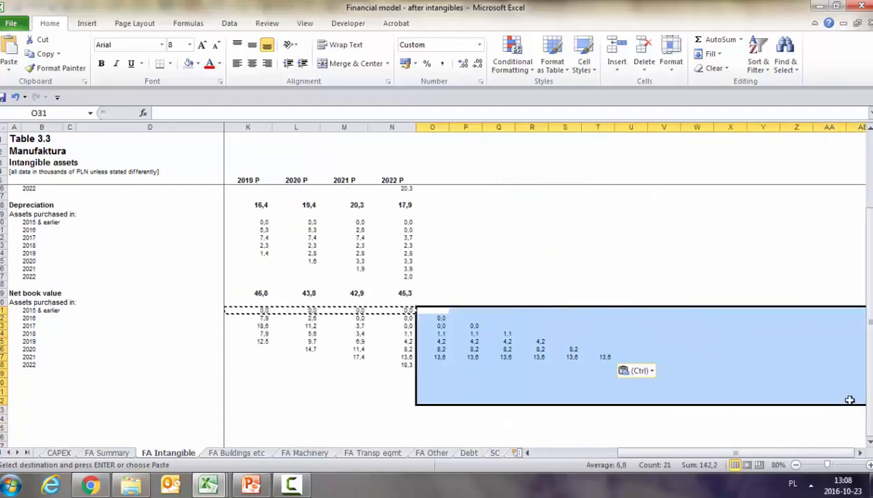
key(Delete)
key(Home)
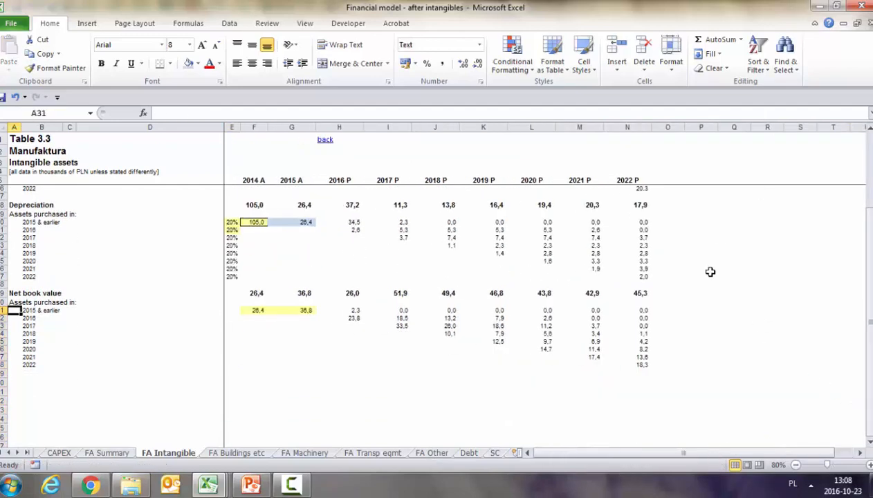
Examine the completed intangibles schedule, checking the 2017 depreciation formula in I21 and the first-year CAPEX links in the gross book value block.
click(710, 272)
scroll(575, 250, up, 3)
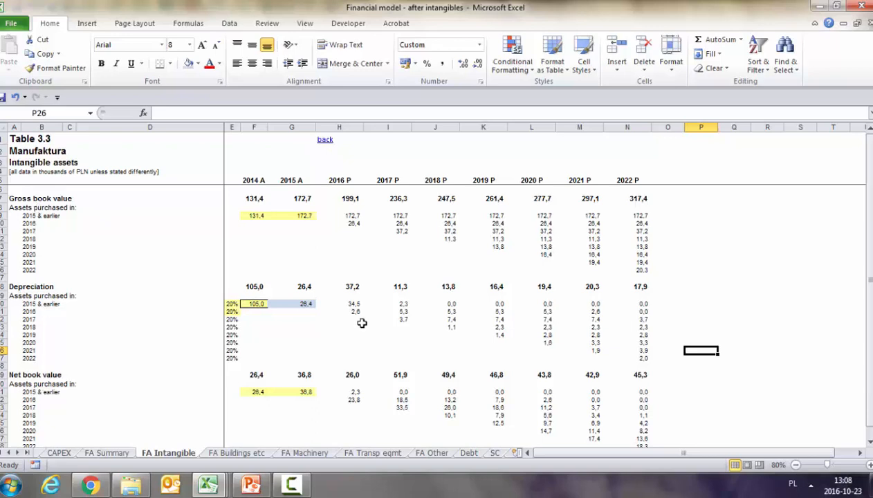
scroll(361, 322, down, 2)
click(380, 264)
scroll(384, 267, up, 2)
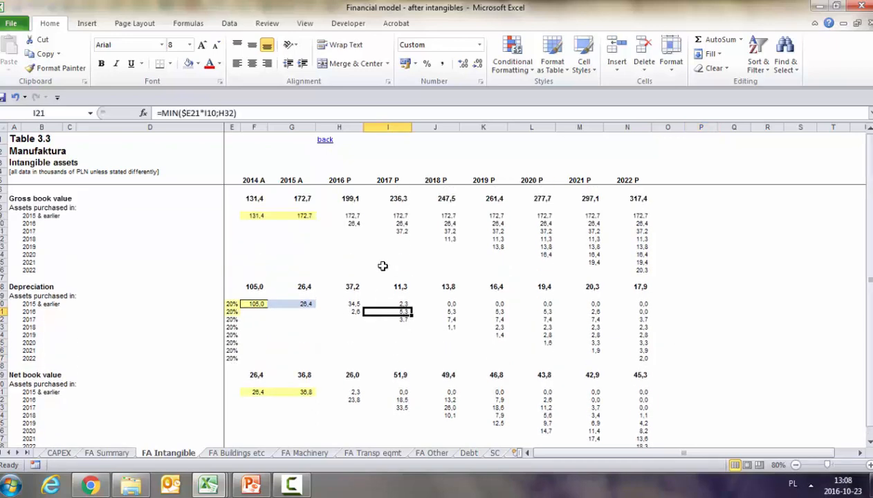
click(354, 223)
click(398, 232)
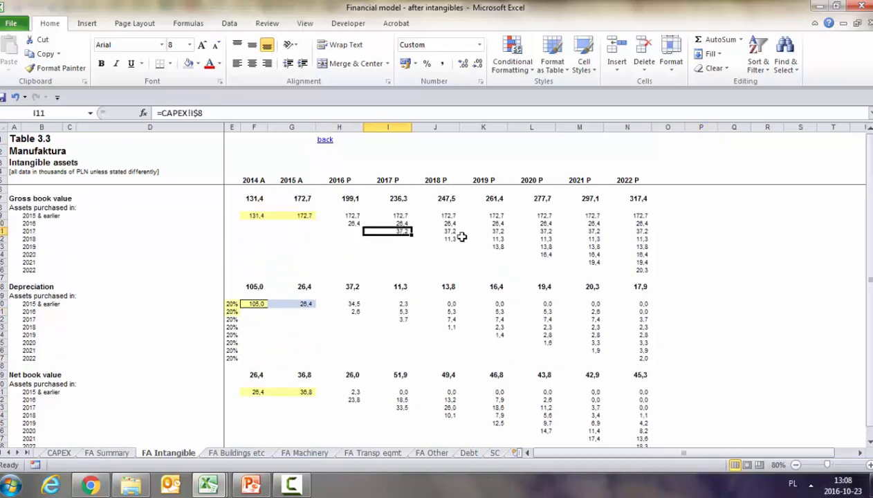
click(451, 239)
click(499, 247)
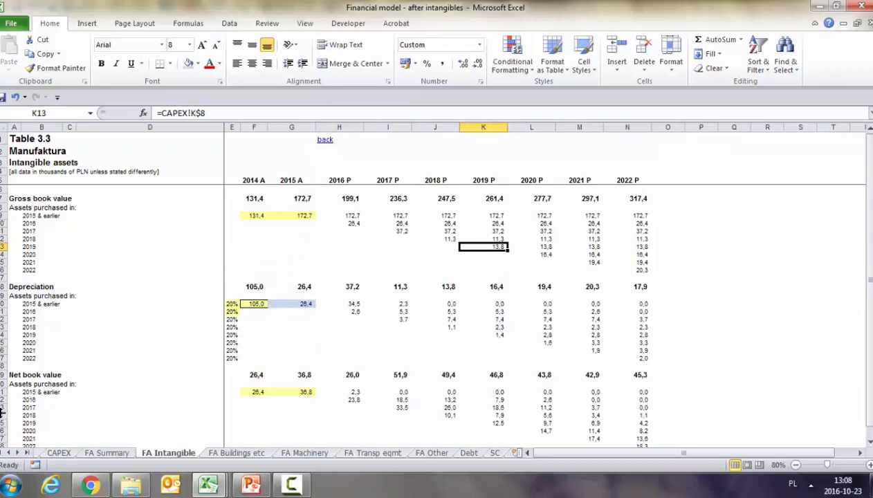
click(2, 408)
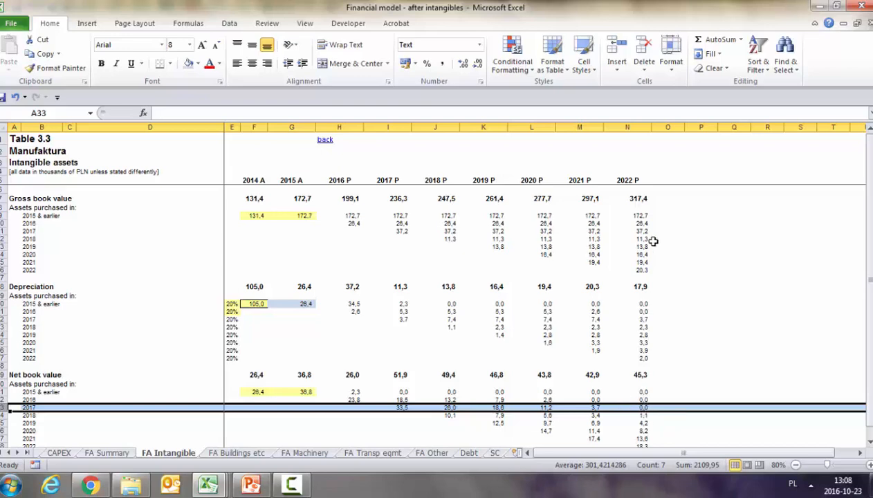
click(615, 215)
click(579, 374)
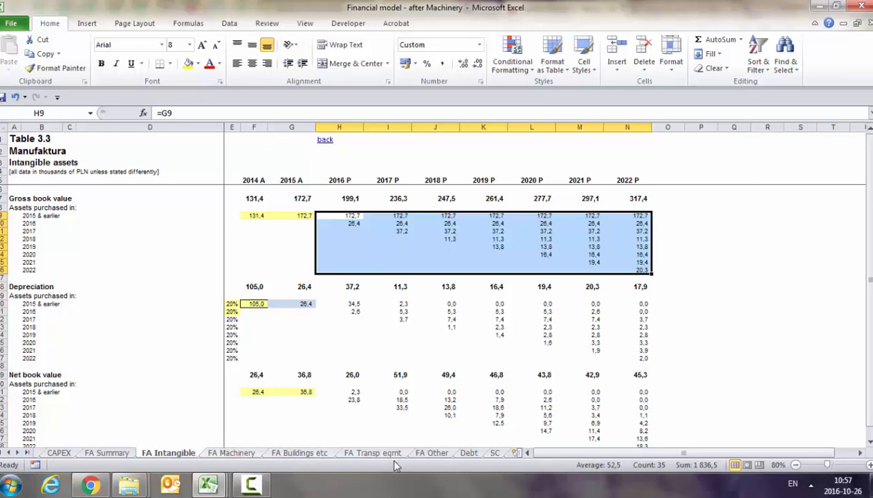
Copy the gross book value formulas H9:N16 from the FA Intangible sheet into the FA Machinery sheet at H9.
click(221, 456)
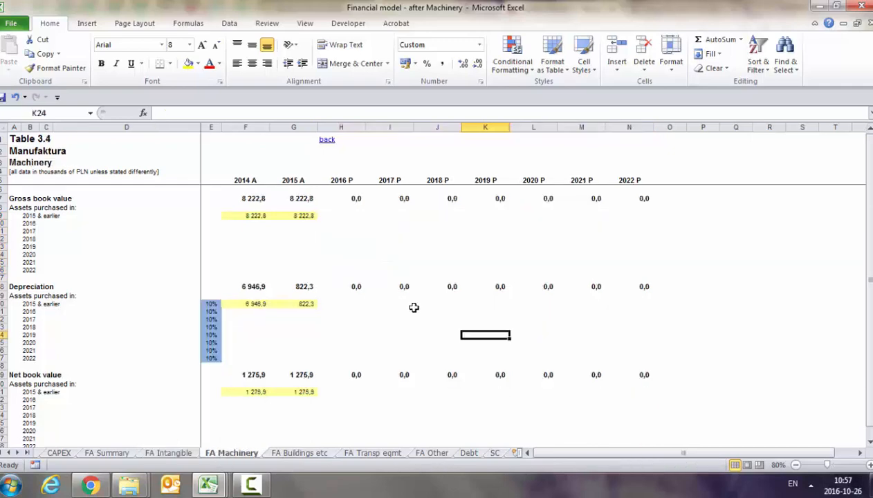
click(187, 451)
key(ctrl+c)
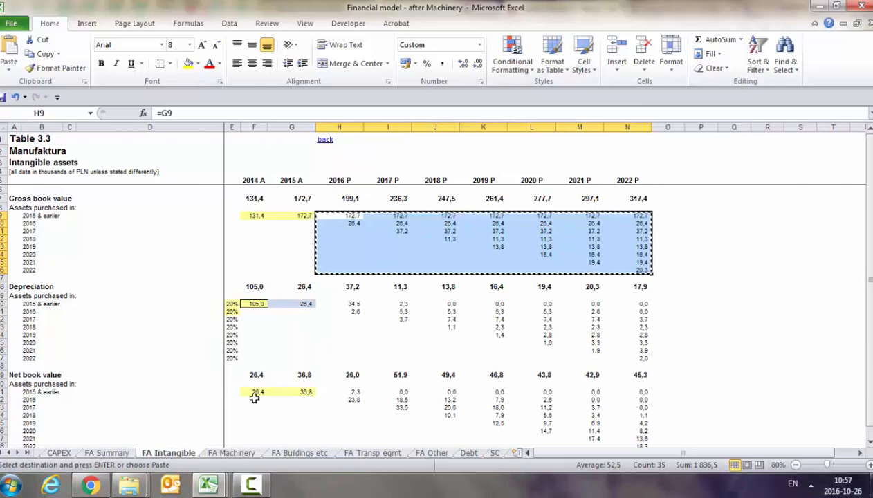
click(248, 449)
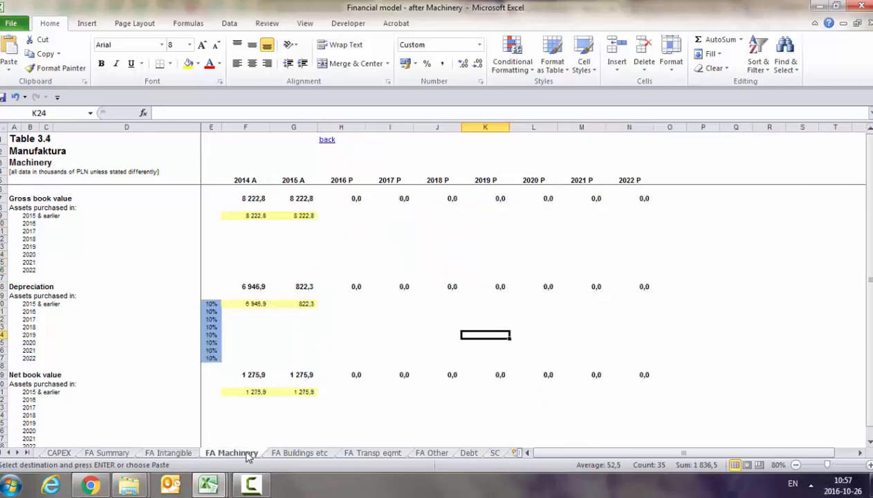
click(328, 217)
key(ctrl+v)
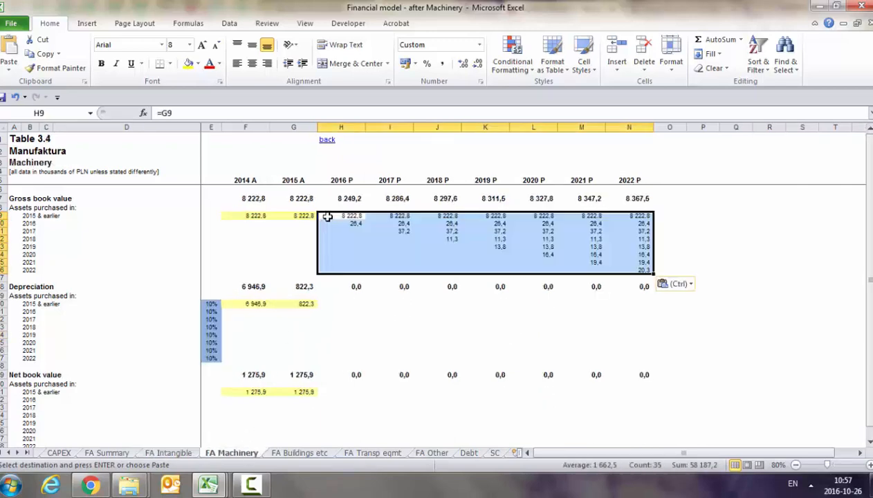
Copy the depreciation formulas H20:N27 from the FA Intangible sheet into the FA Machinery sheet at H20.
click(168, 452)
drag(339, 304, 646, 359)
key(ctrl+c)
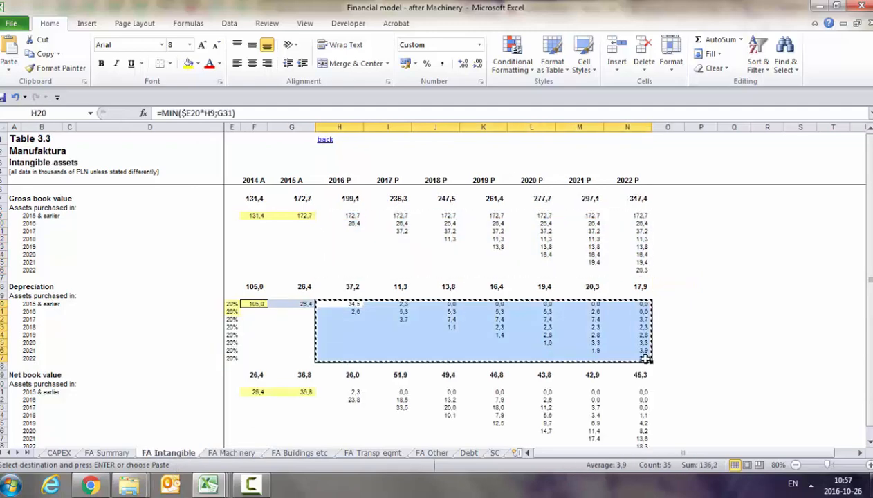
click(231, 453)
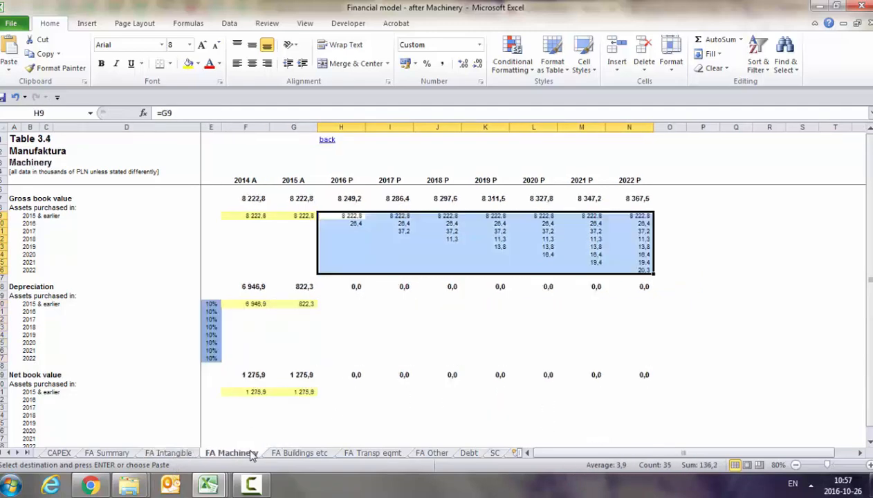
click(328, 303)
key(ctrl+v)
Copy the net book value formulas H31:N38 from the FA Intangible sheet into the FA Machinery sheet at H31.
click(178, 455)
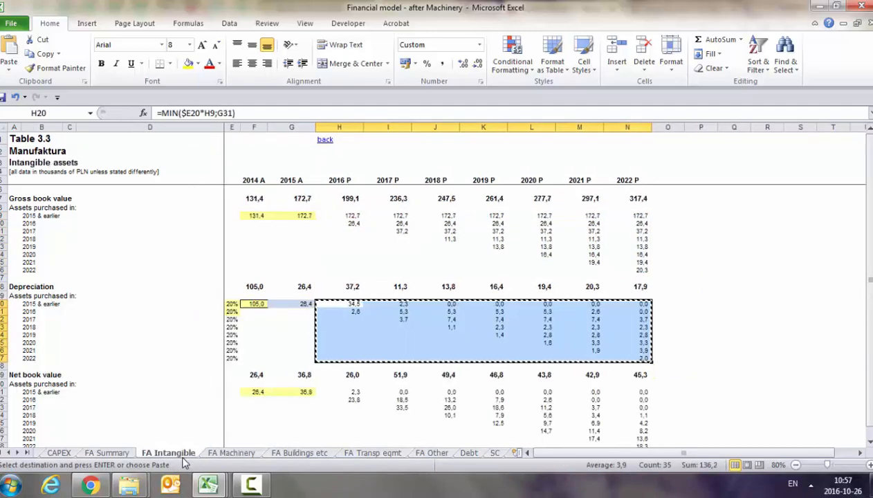
scroll(349, 334, down, 3)
drag(350, 334, 633, 389)
key(ctrl+c)
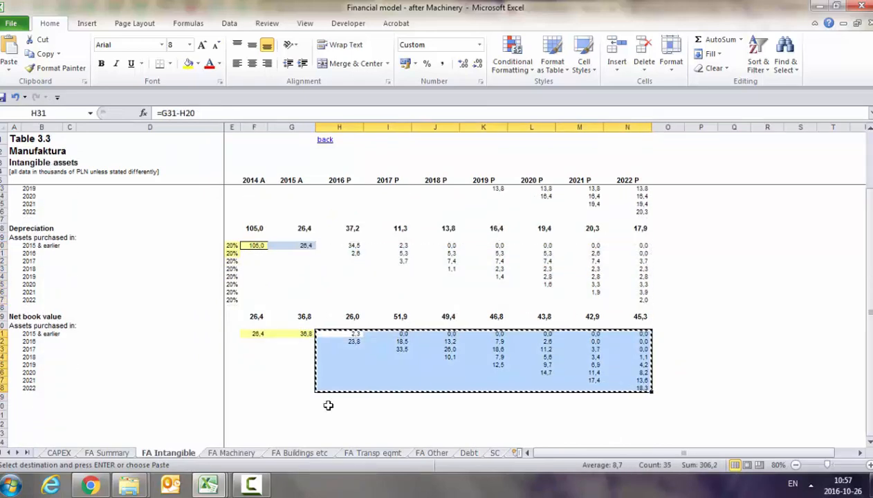
click(236, 454)
key(ctrl+shift+End)
key(ctrl+v)
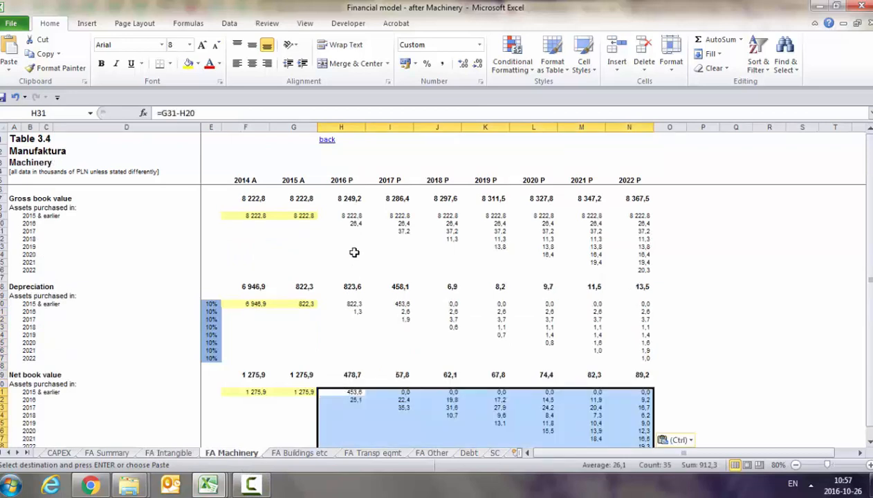
Relink the 2016 machinery purchases in H10 to the Equipment and Machinery row of the CAPEX sheet with =CAPEX!H$11.
click(351, 222)
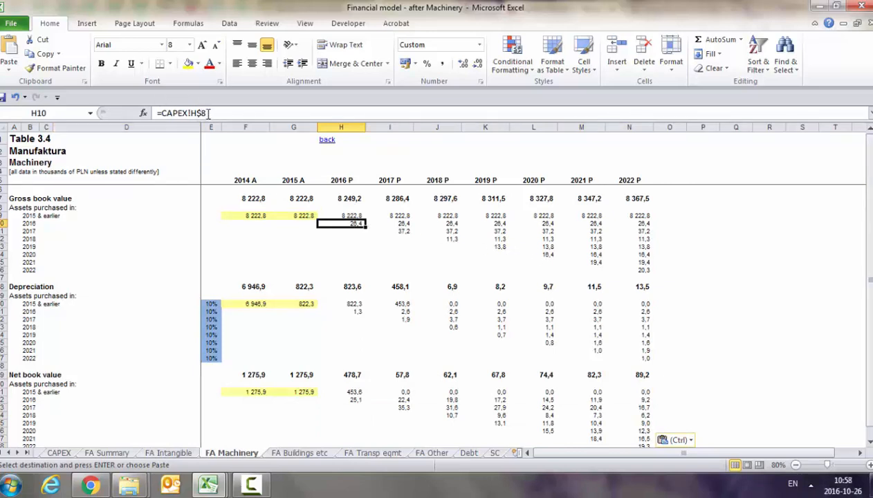
click(64, 454)
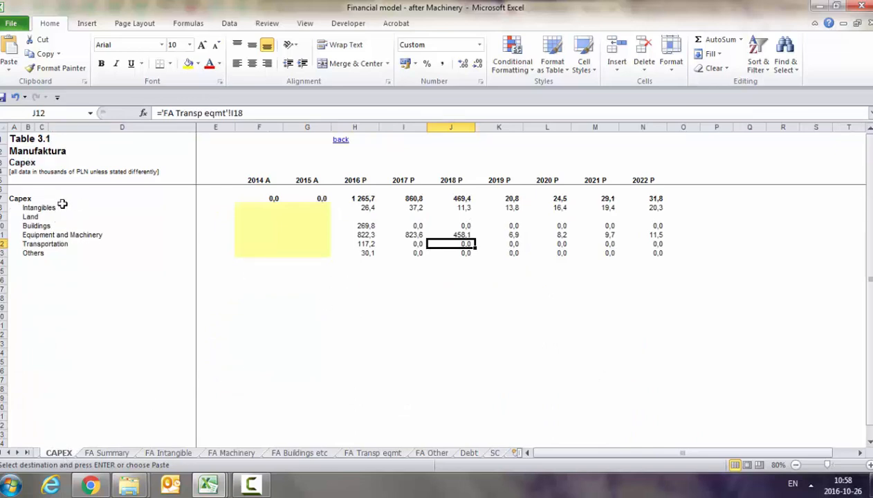
click(2, 236)
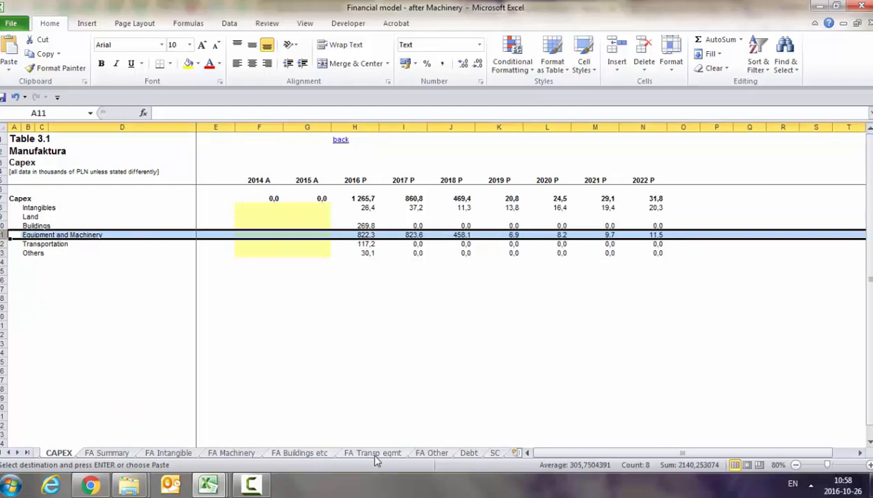
click(231, 453)
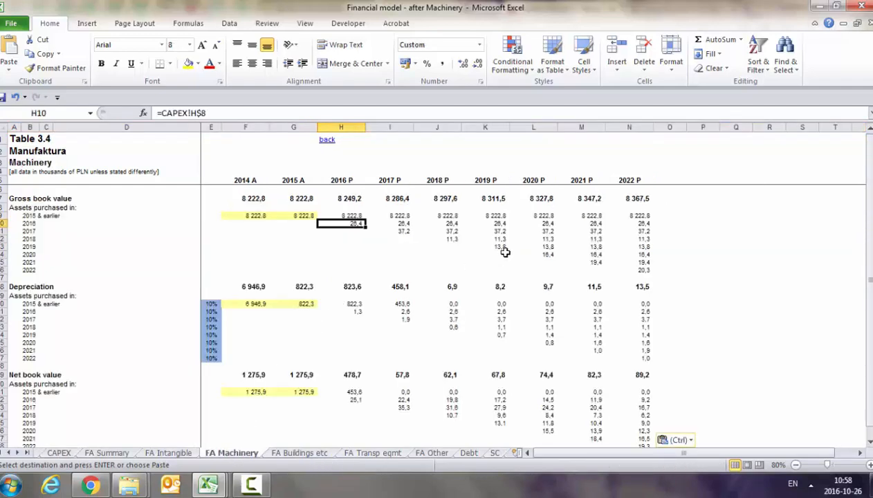
key(F2)
key(BackSpace)
text(11)
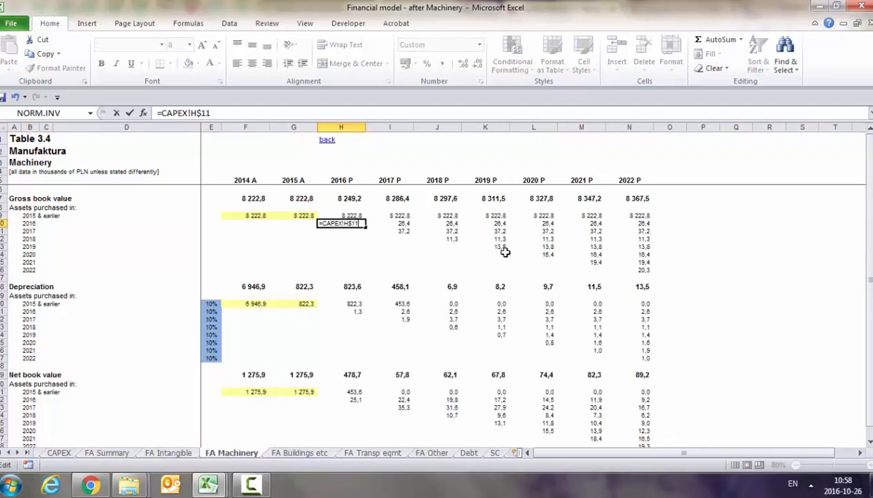
key(Return)
Copy the corrected CAPEX link from H10 into the first-year purchase cells I11, J12, K13, L14, M15 and N16.
key(Up)
key(ctrl+c)
key(Right)
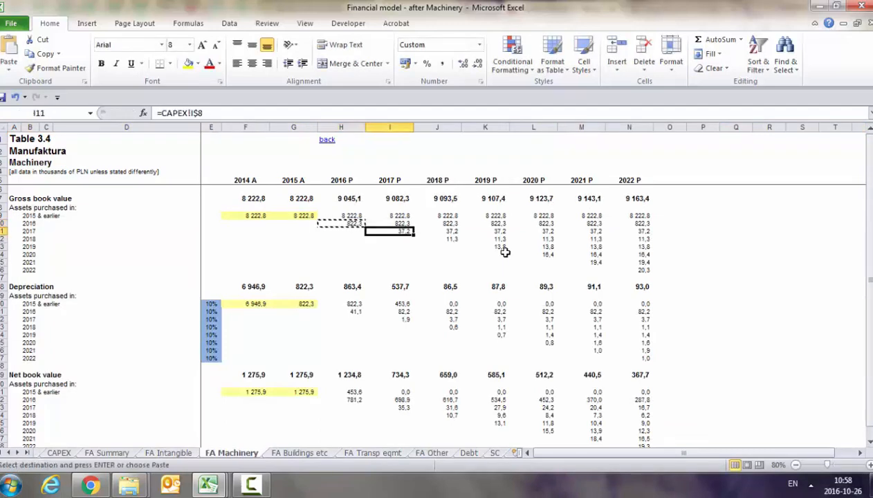
key(Down)
key(ctrl+v)
click(488, 246)
key(Up)
key(Left)
key(ctrl+v)
key(Right)
key(Down)
key(ctrl+v)
key(Right)
key(Down)
key(ctrl+v)
key(Right)
key(Down)
key(ctrl+v)
key(Right)
key(Down)
key(ctrl+v)
key(Escape)
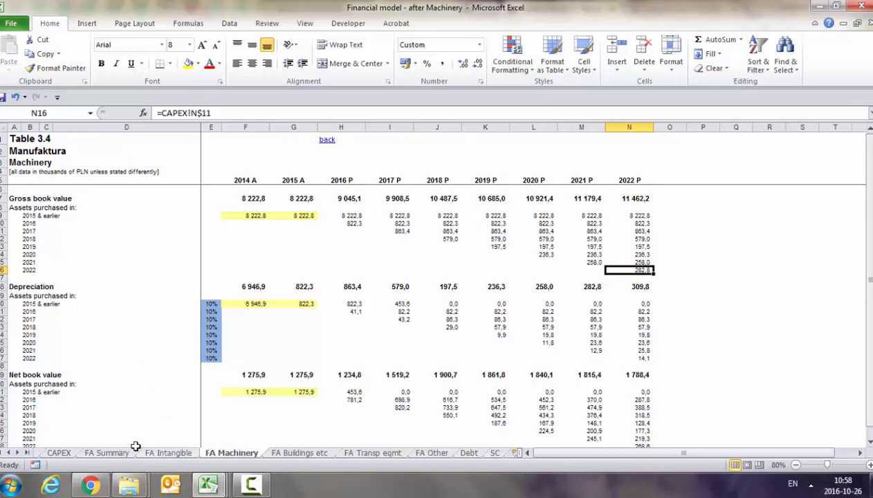
Add 2000 to the 2018 Equipment and Machinery formula in J11 of the CAPEX sheet.
click(63, 453)
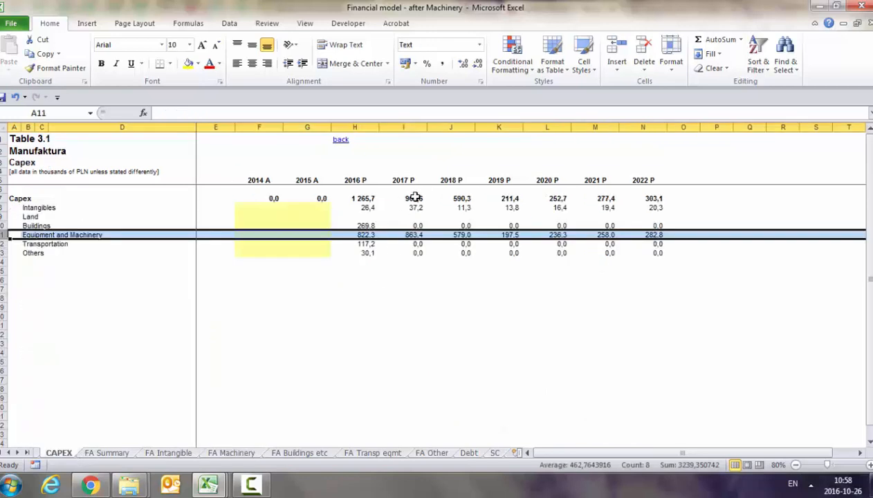
click(441, 236)
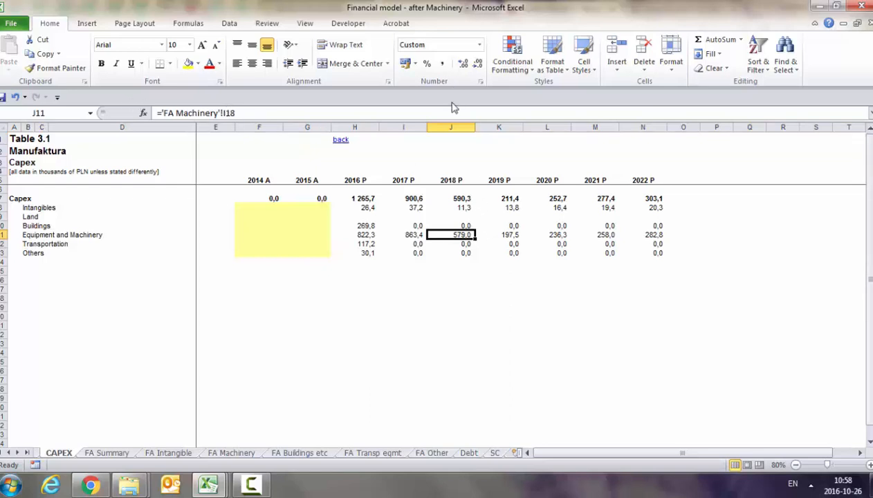
click(449, 127)
click(466, 233)
key(F2)
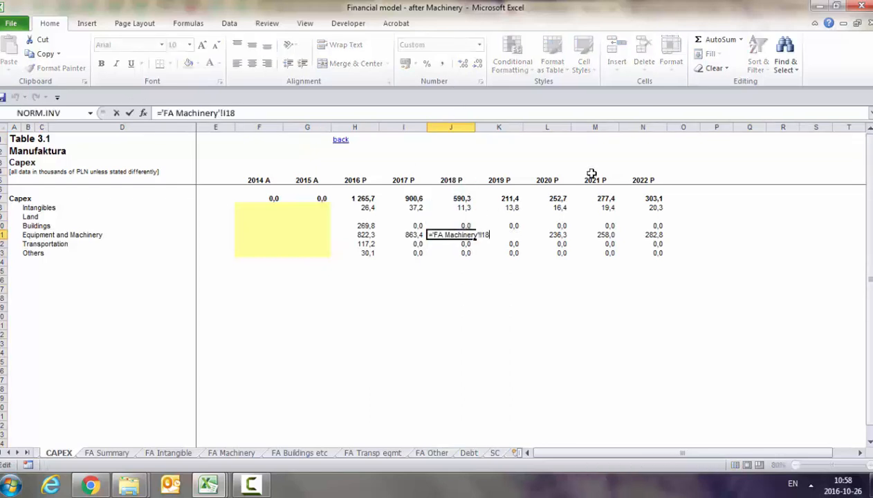
text(2000)
key(Return)
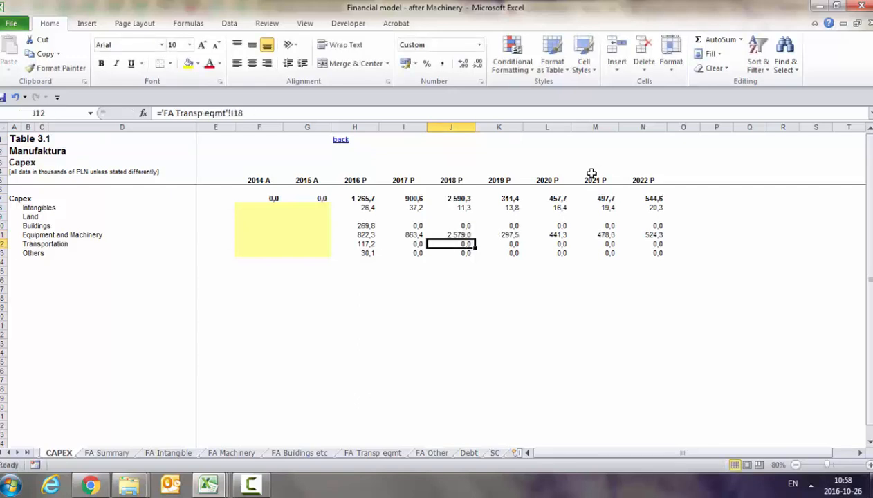
Examine how the added 2018 capex flows through the FA Machinery schedule and the FA Summary sheet.
click(235, 453)
scroll(548, 264, down, 2)
scroll(548, 264, up, 2)
scroll(612, 415, down, 2)
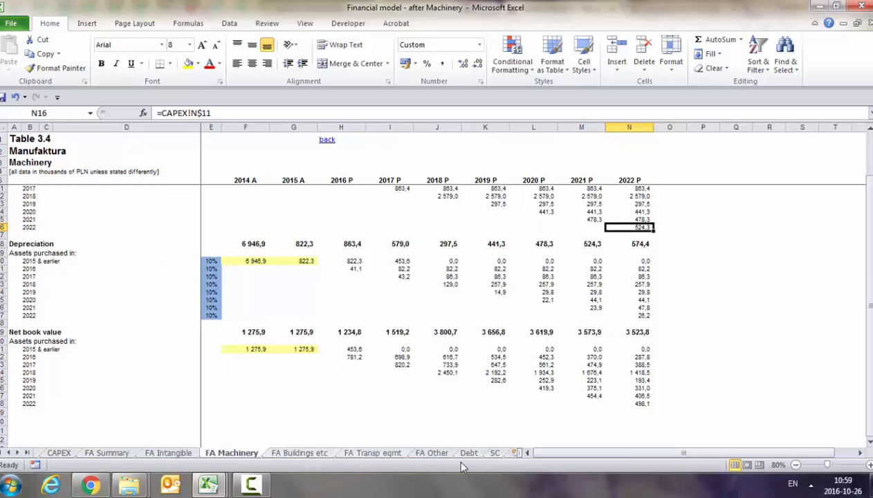
click(123, 453)
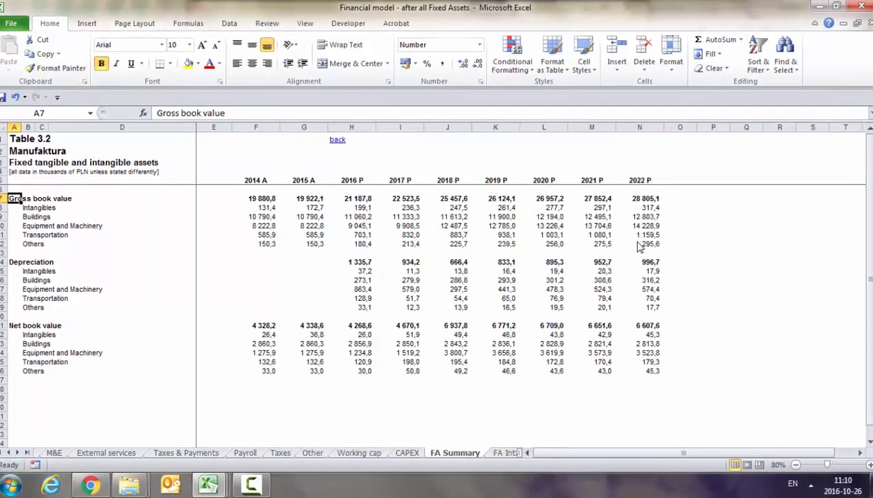
Review the individual fixed asset schedules from FA Intangible to FA Other, plus the Depreciation and Net book value rows of FA Summary.
click(495, 452)
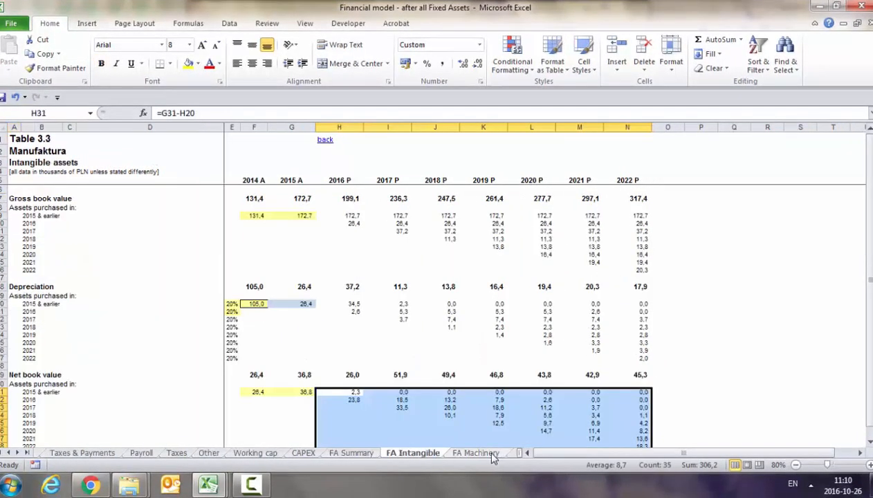
click(491, 454)
click(510, 455)
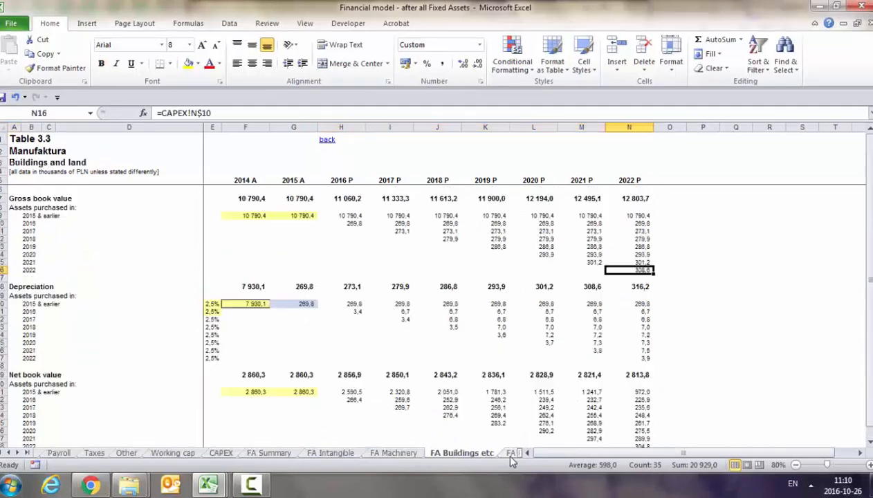
click(510, 456)
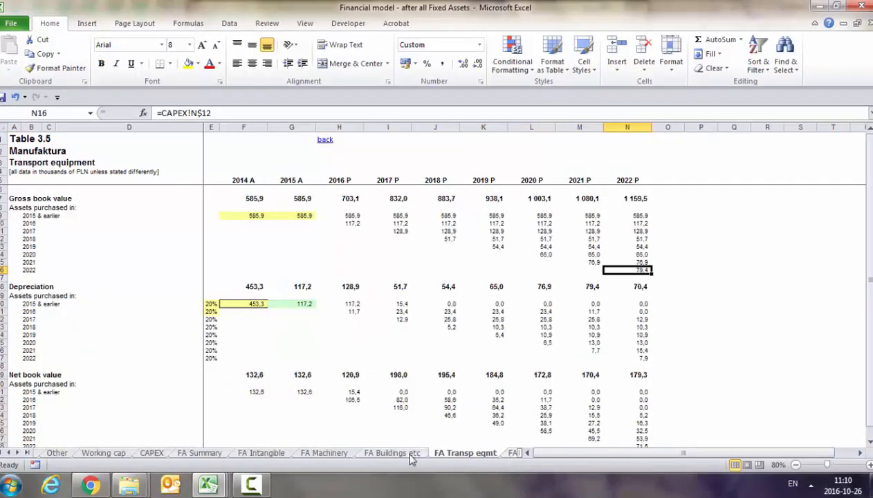
click(508, 455)
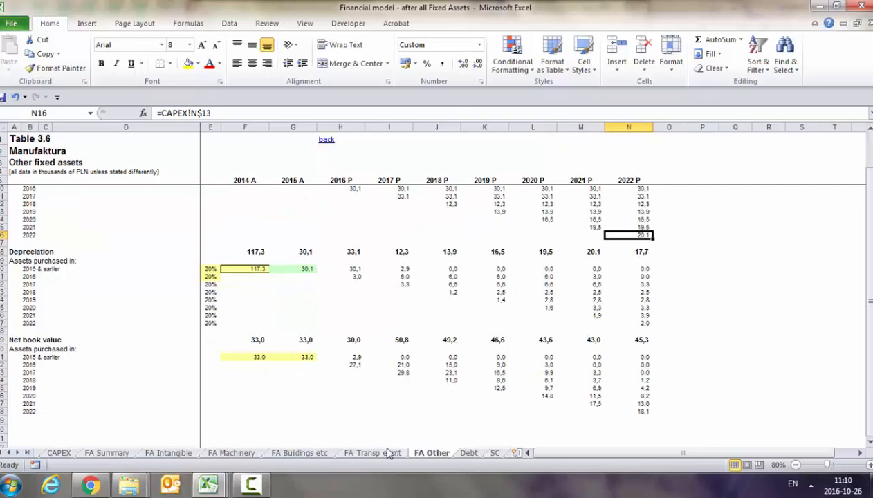
click(108, 453)
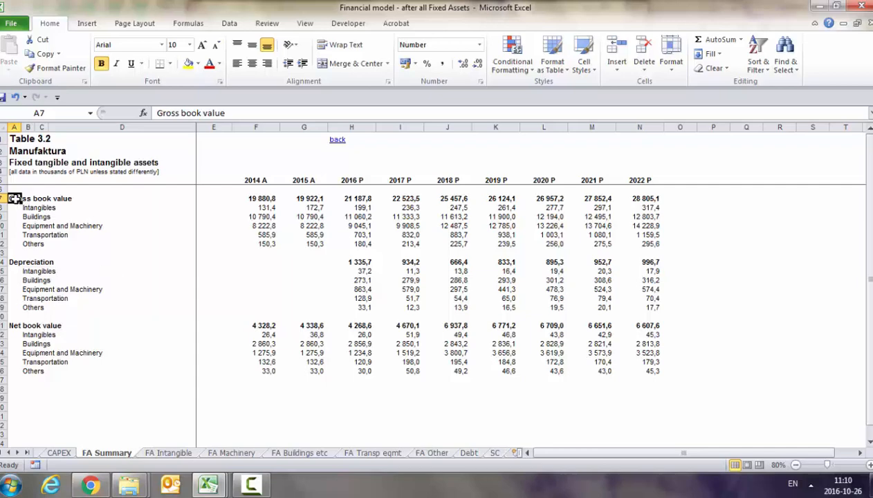
click(4, 261)
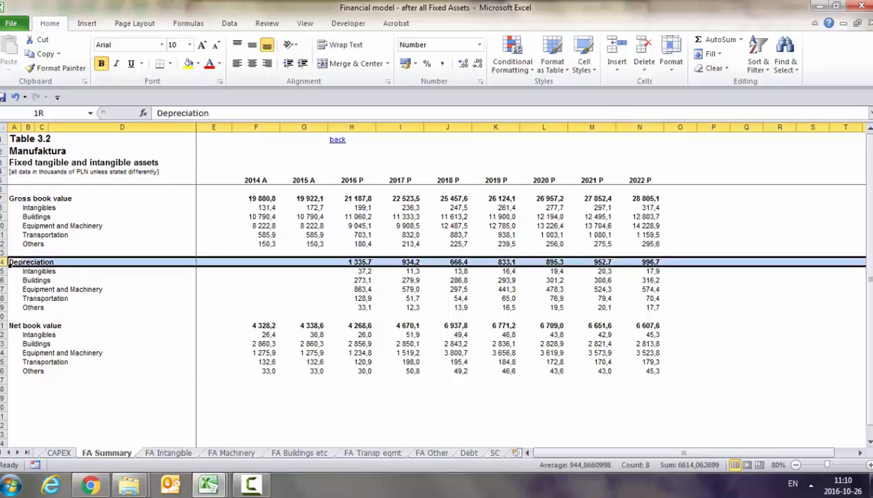
click(4, 325)
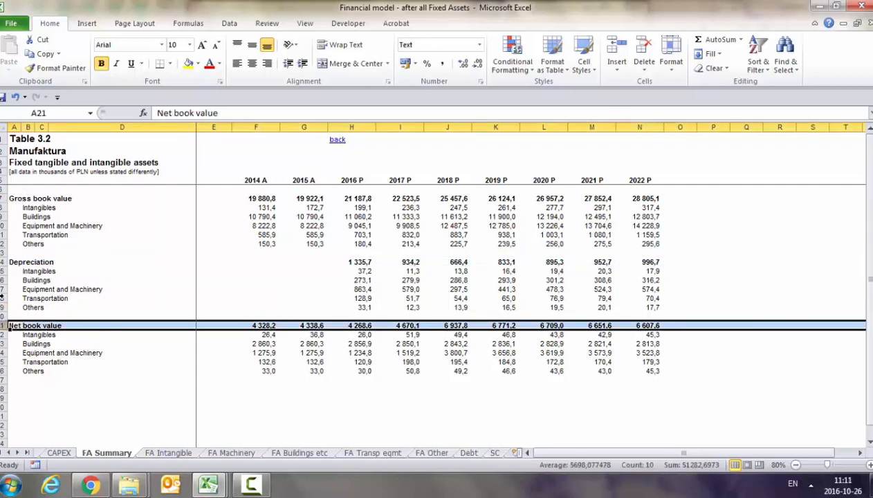
click(4, 261)
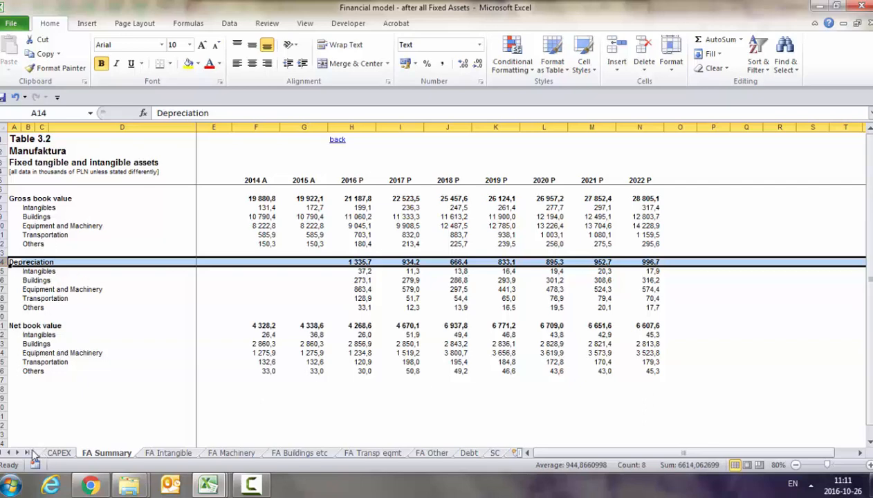
Link the 2016 Amortization and depreciation cell H13 of the P&L sheet to total depreciation with ='FA Summary'!H14.
click(5, 453)
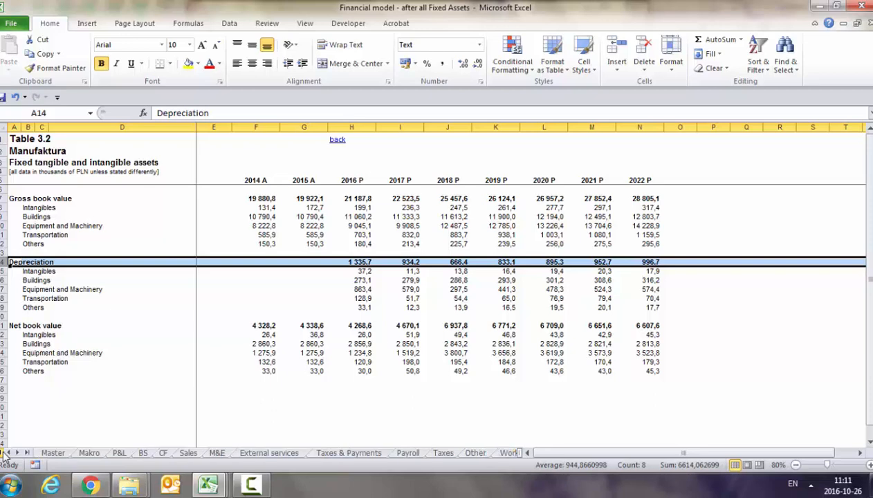
click(124, 456)
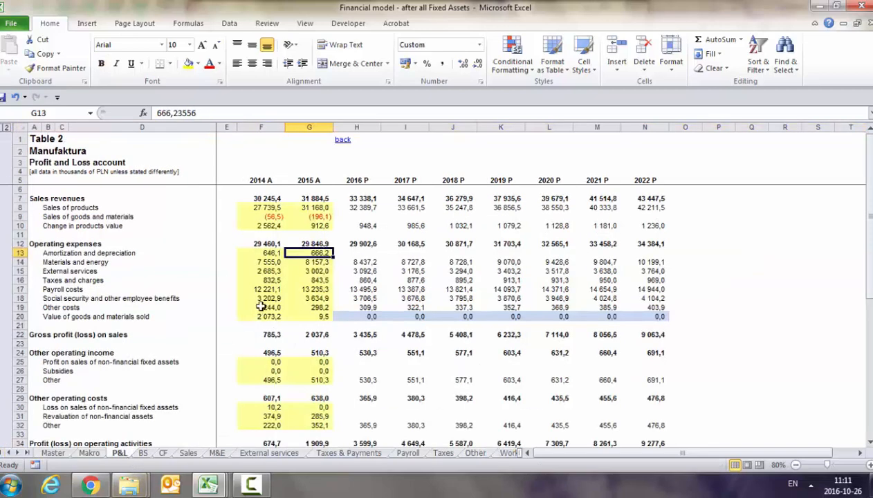
click(350, 253)
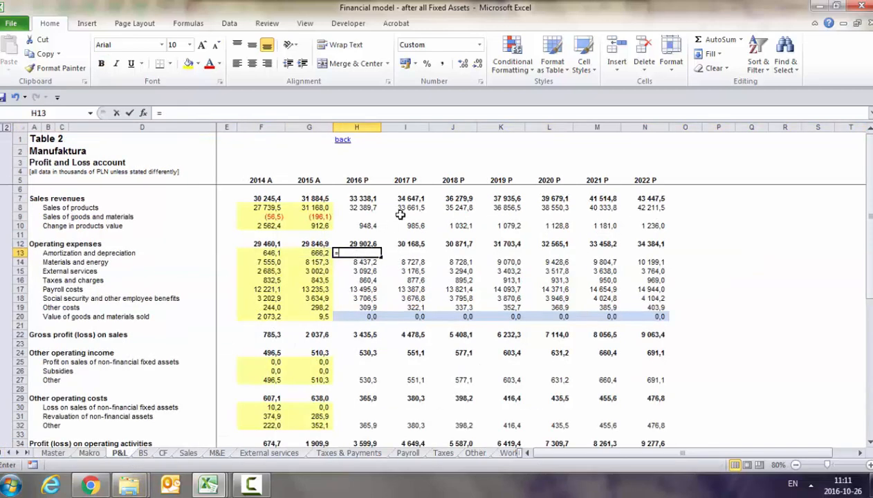
text(=)
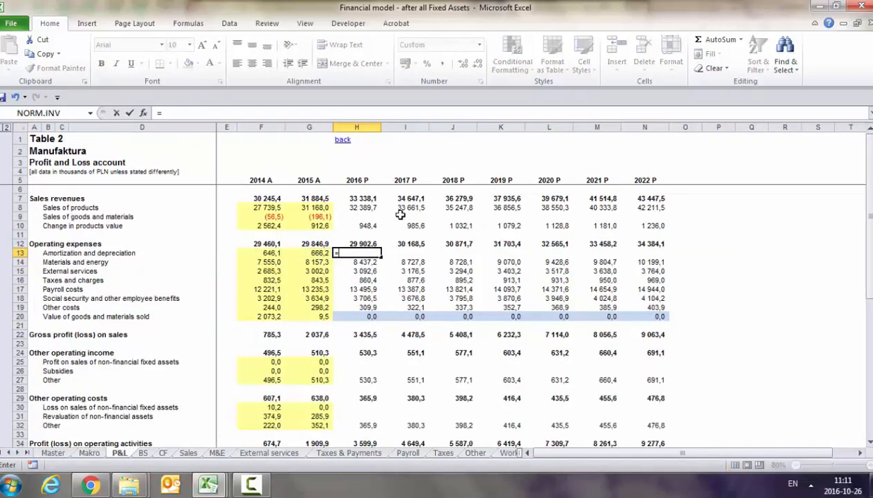
click(19, 453)
click(18, 454)
click(437, 454)
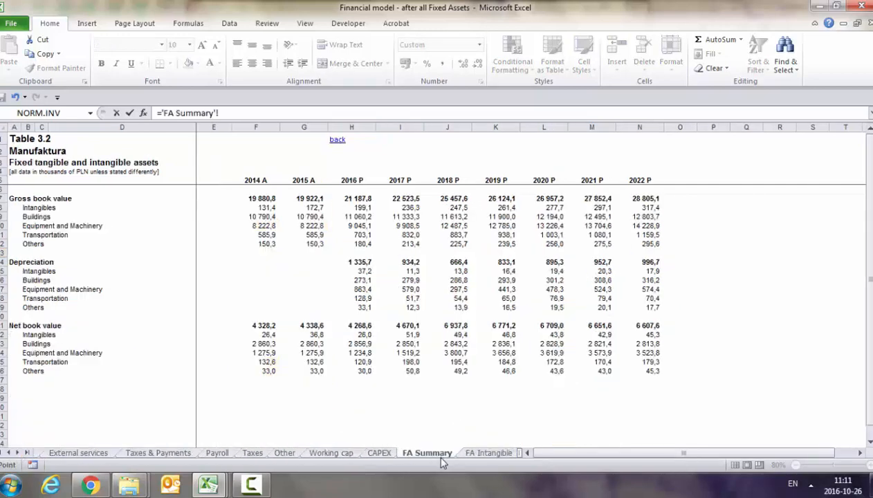
click(354, 261)
key(Return)
Copy the depreciation link from H13 across the P&L's Amortization and depreciation row through 2022 in N13.
key(Up)
key(ctrl+c)
key(shift+Right)
key(shift+Right)
key(shift+Right)
key(shift+Right)
key(shift+Right)
key(shift+Right)
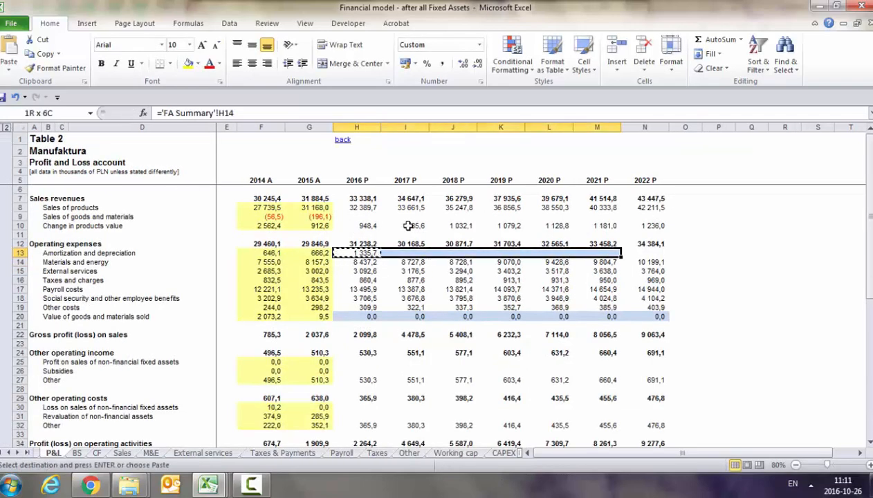
key(ctrl+v)
key(Escape)
click(426, 278)
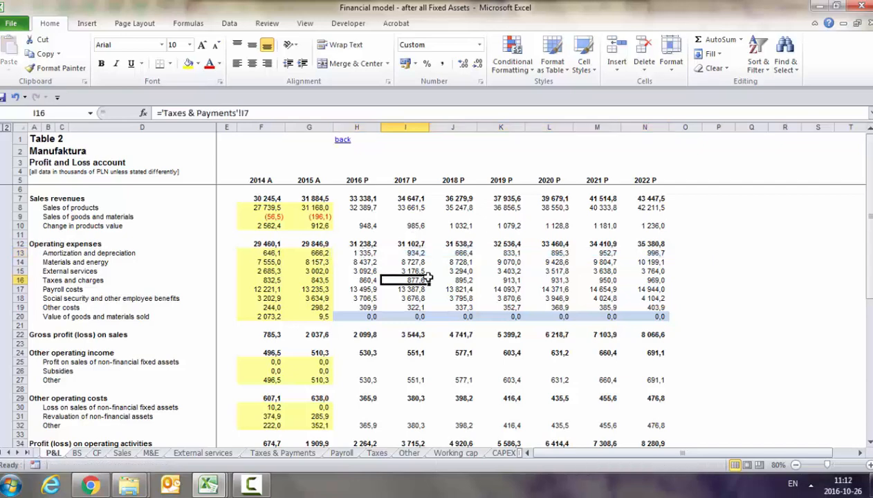